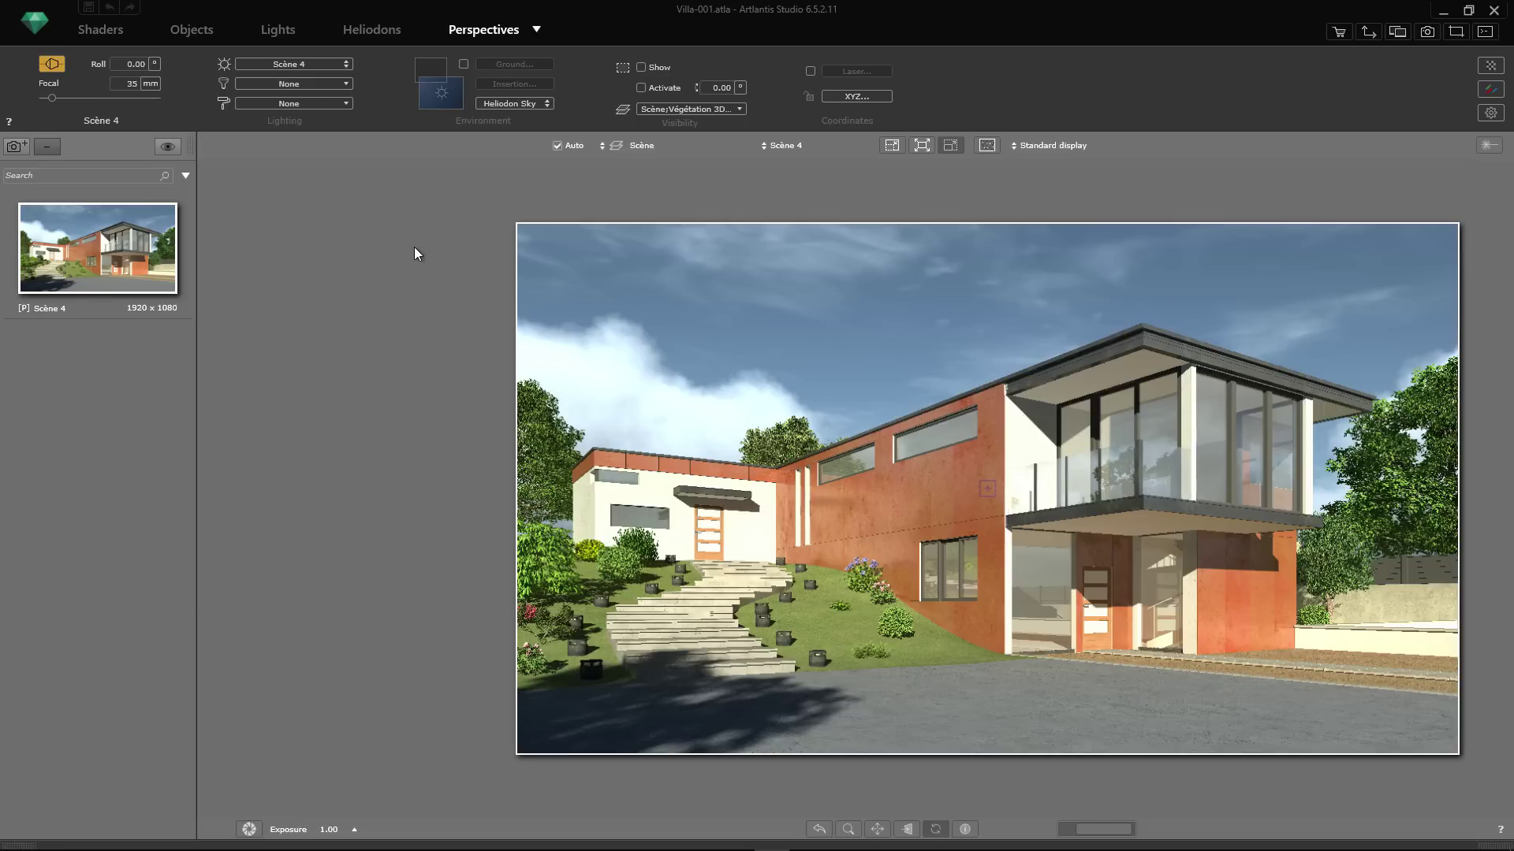
Hide the Végétation 3D layer in the Scène 4 perspective of the Artlantis villa project
key("alt+Tab")
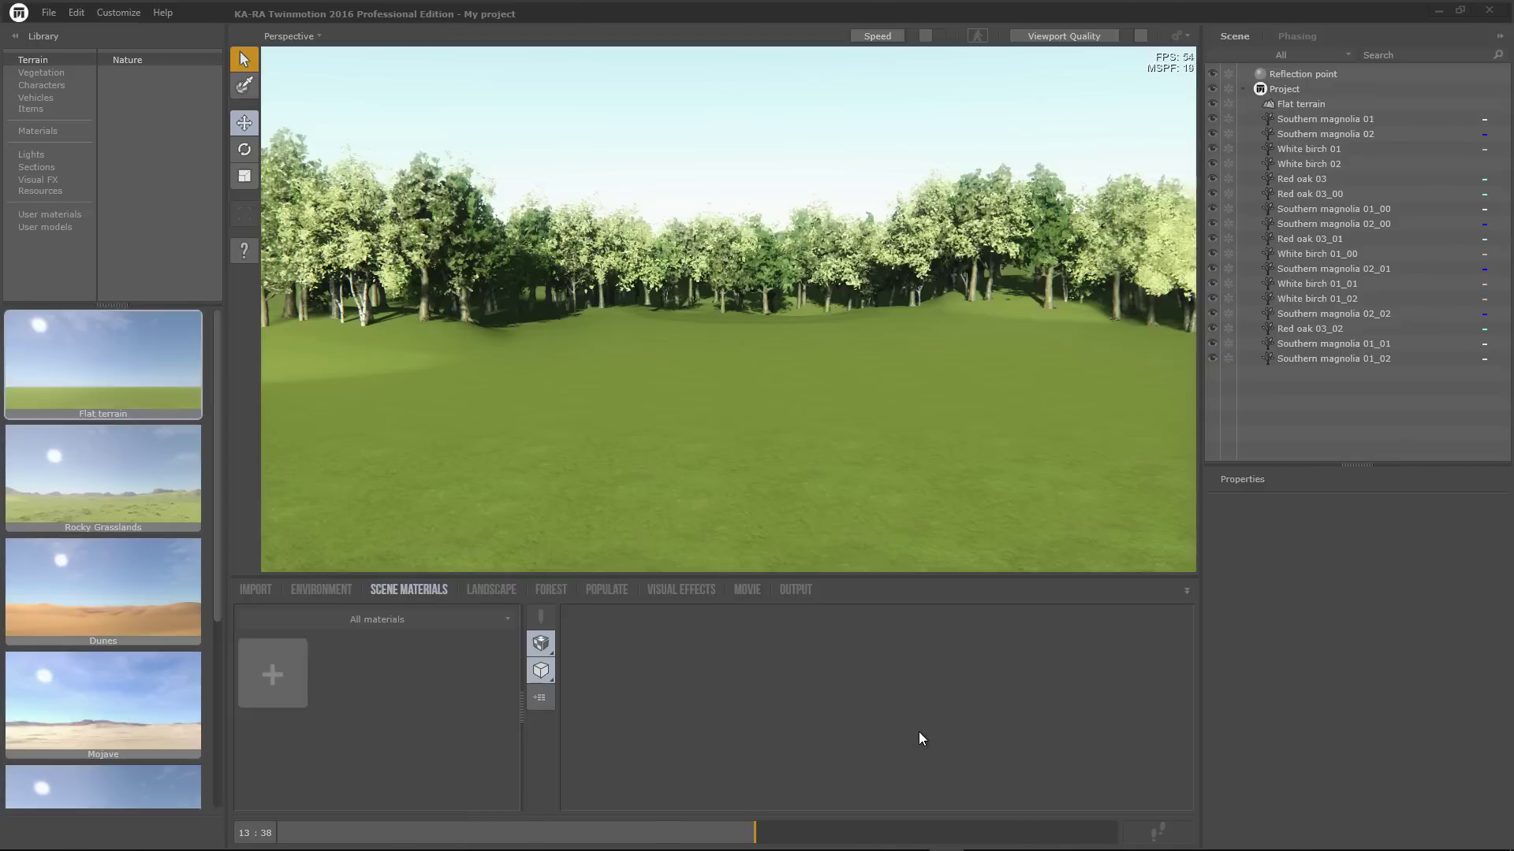
left_click(772, 837)
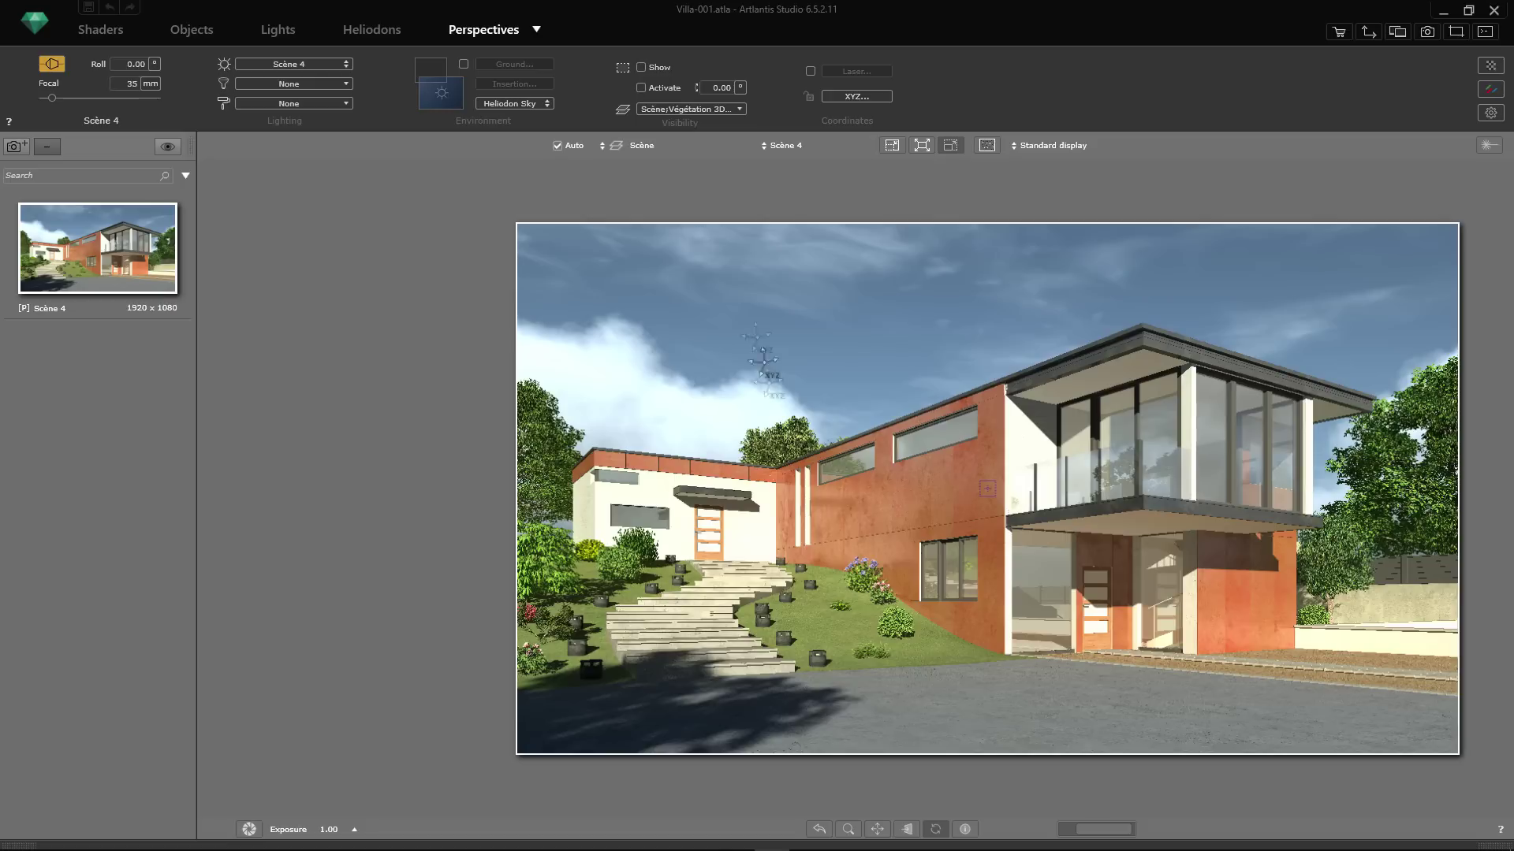
left_click(698, 109)
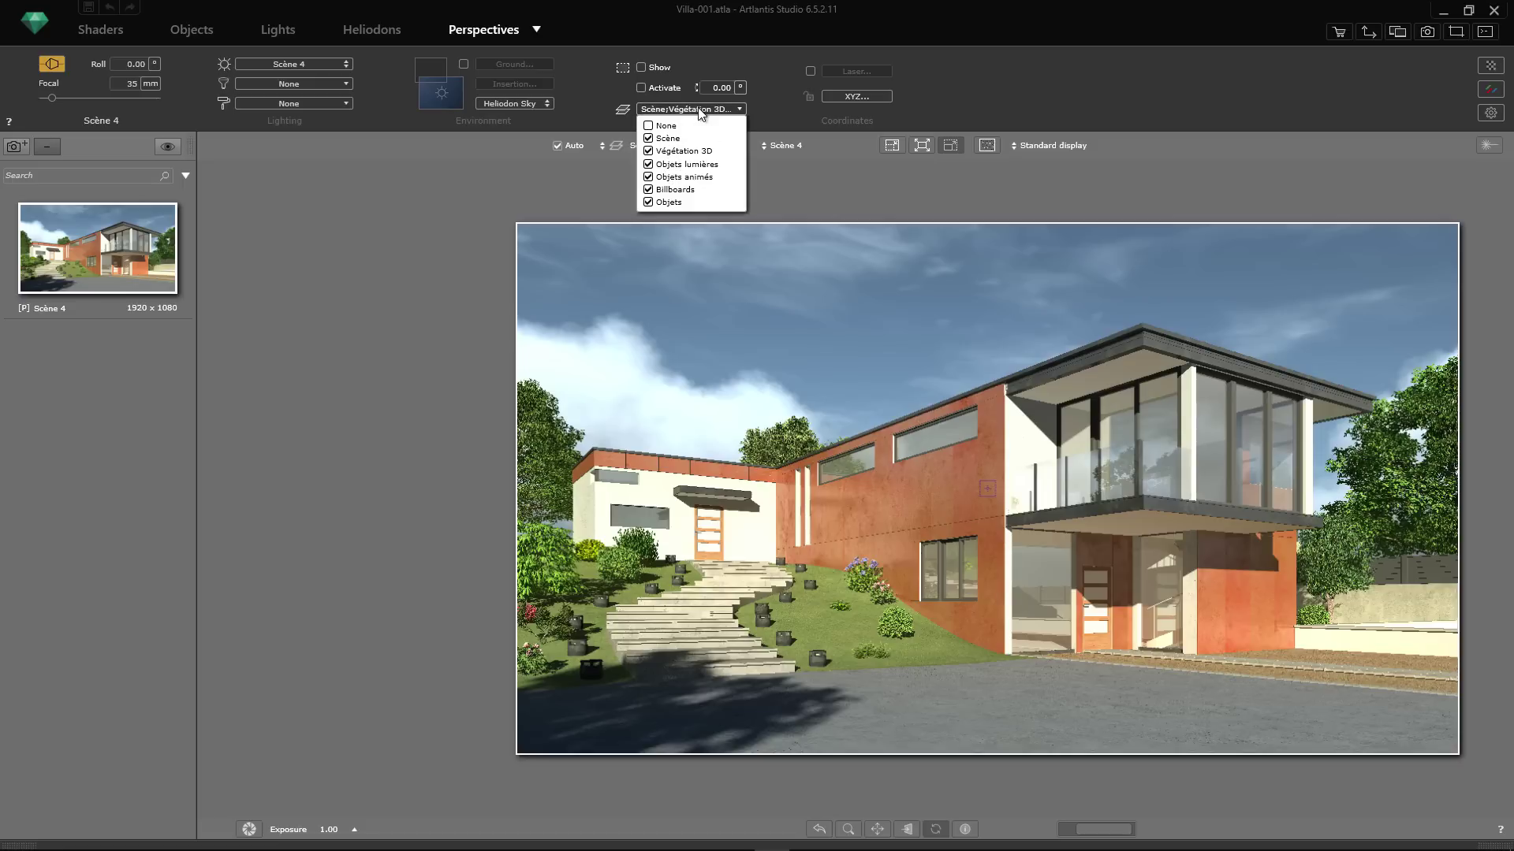
left_click(648, 151)
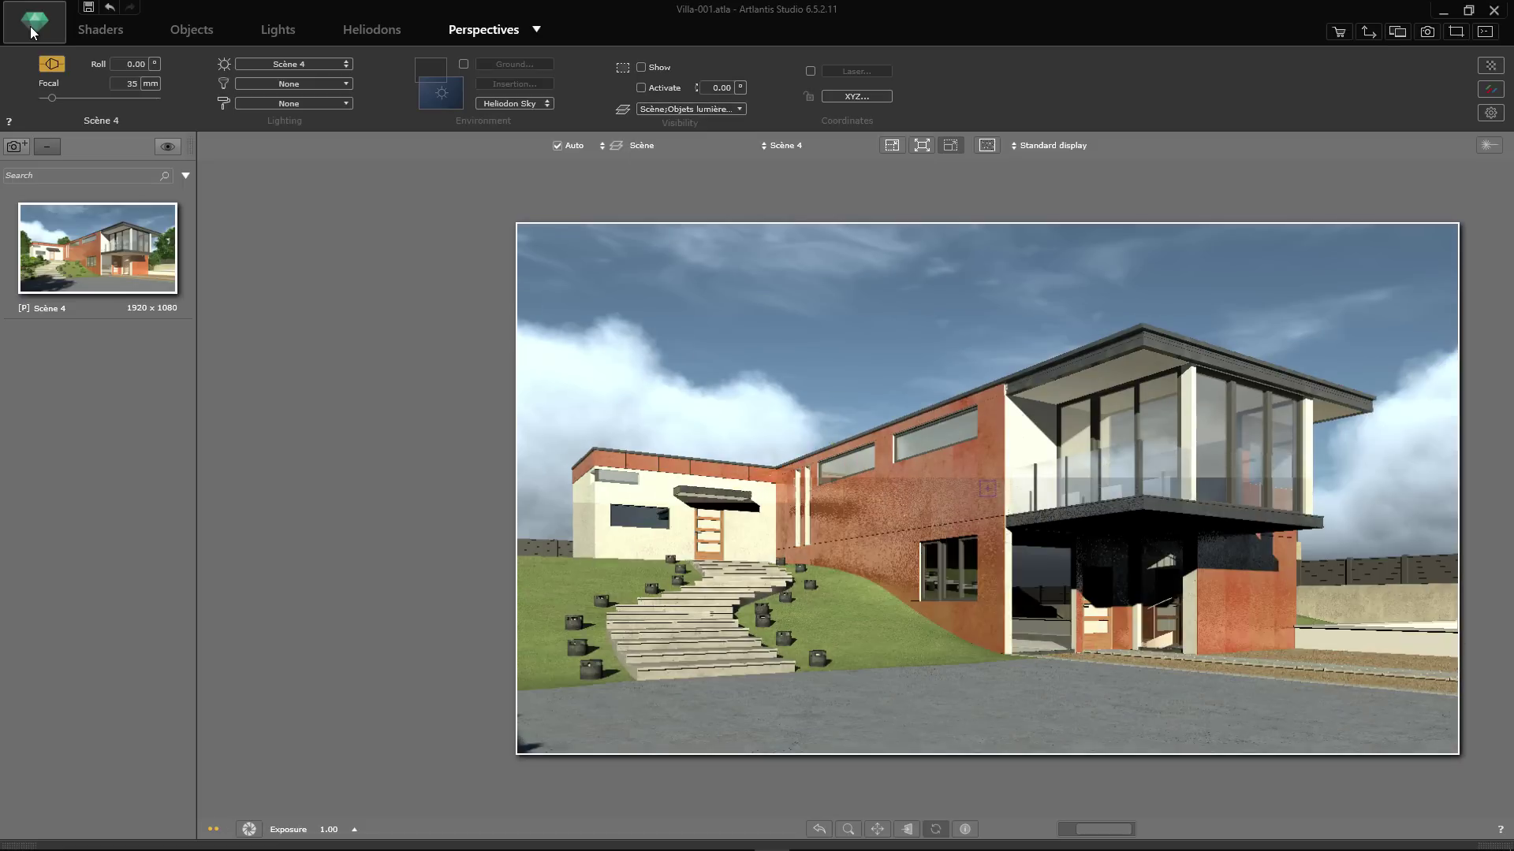
Save the villa scene as a Twinmotion Document named Villa-001.tma in the 001-ATL-TM folder
left_click(31, 30)
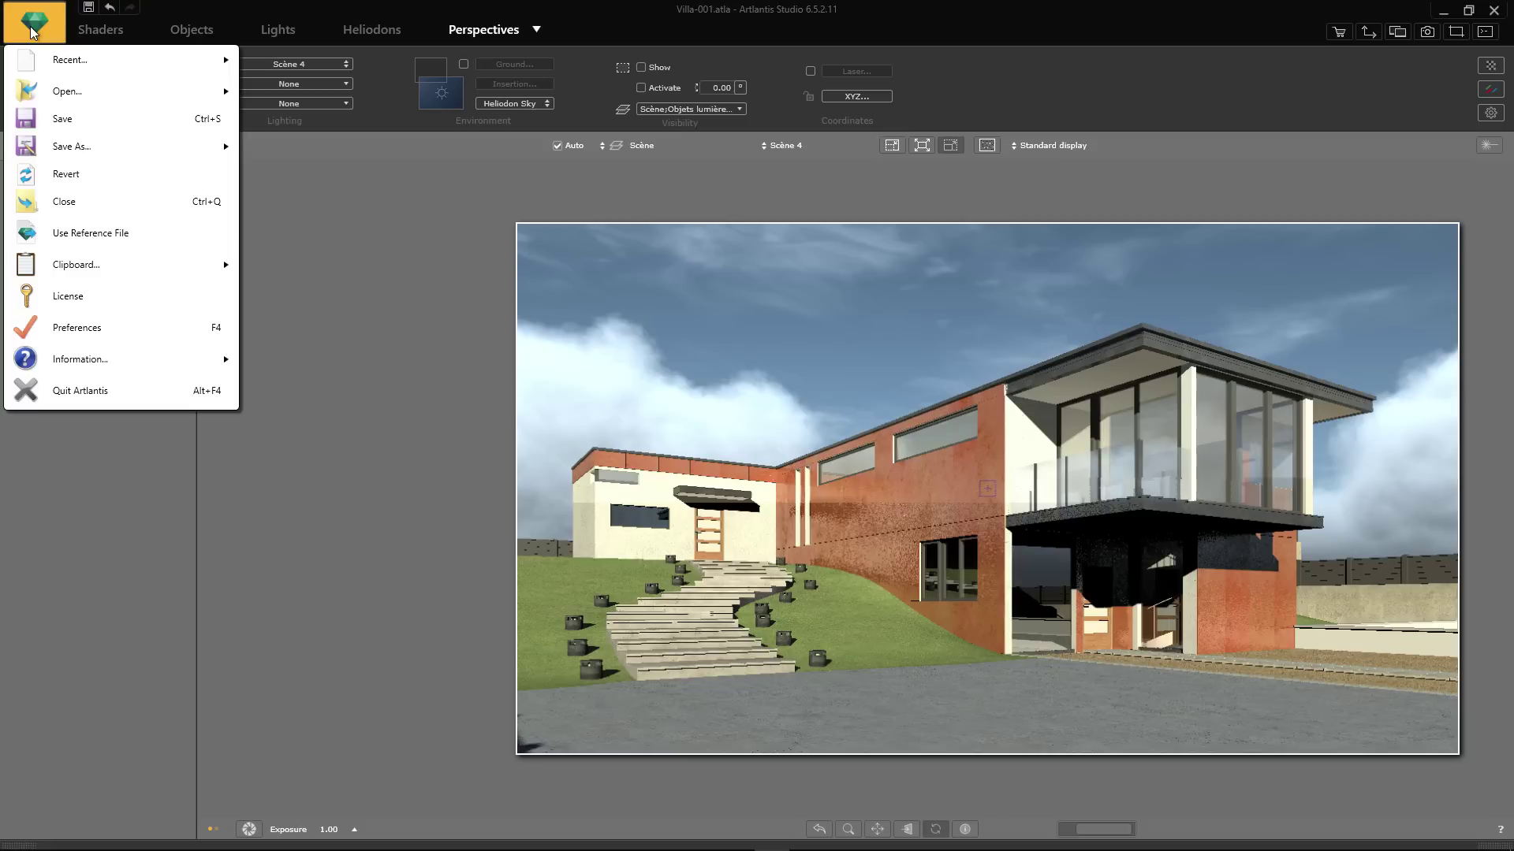
mouse_move(87, 152)
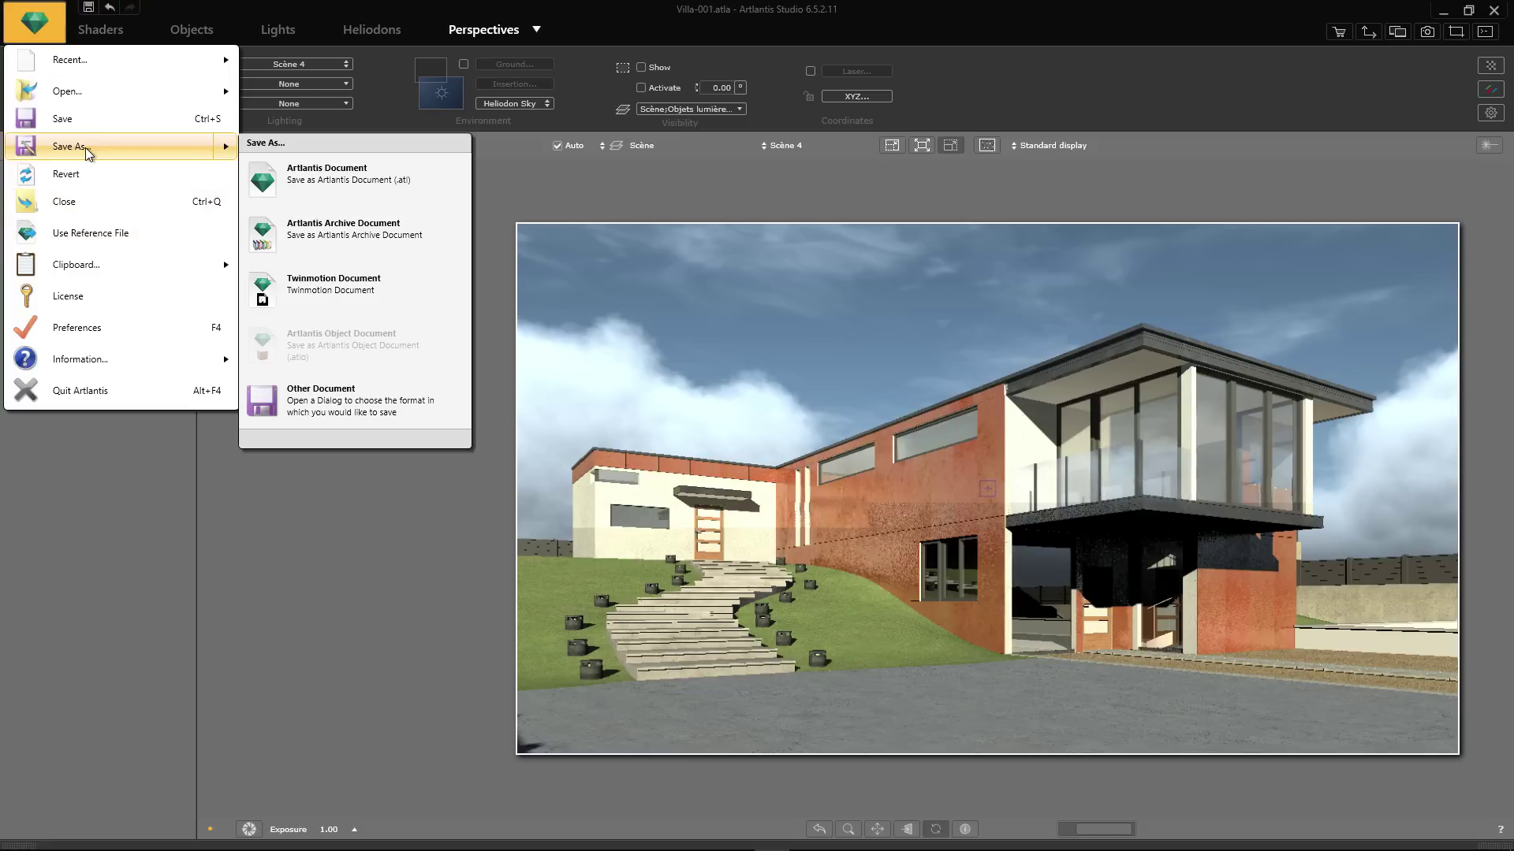
left_click(354, 304)
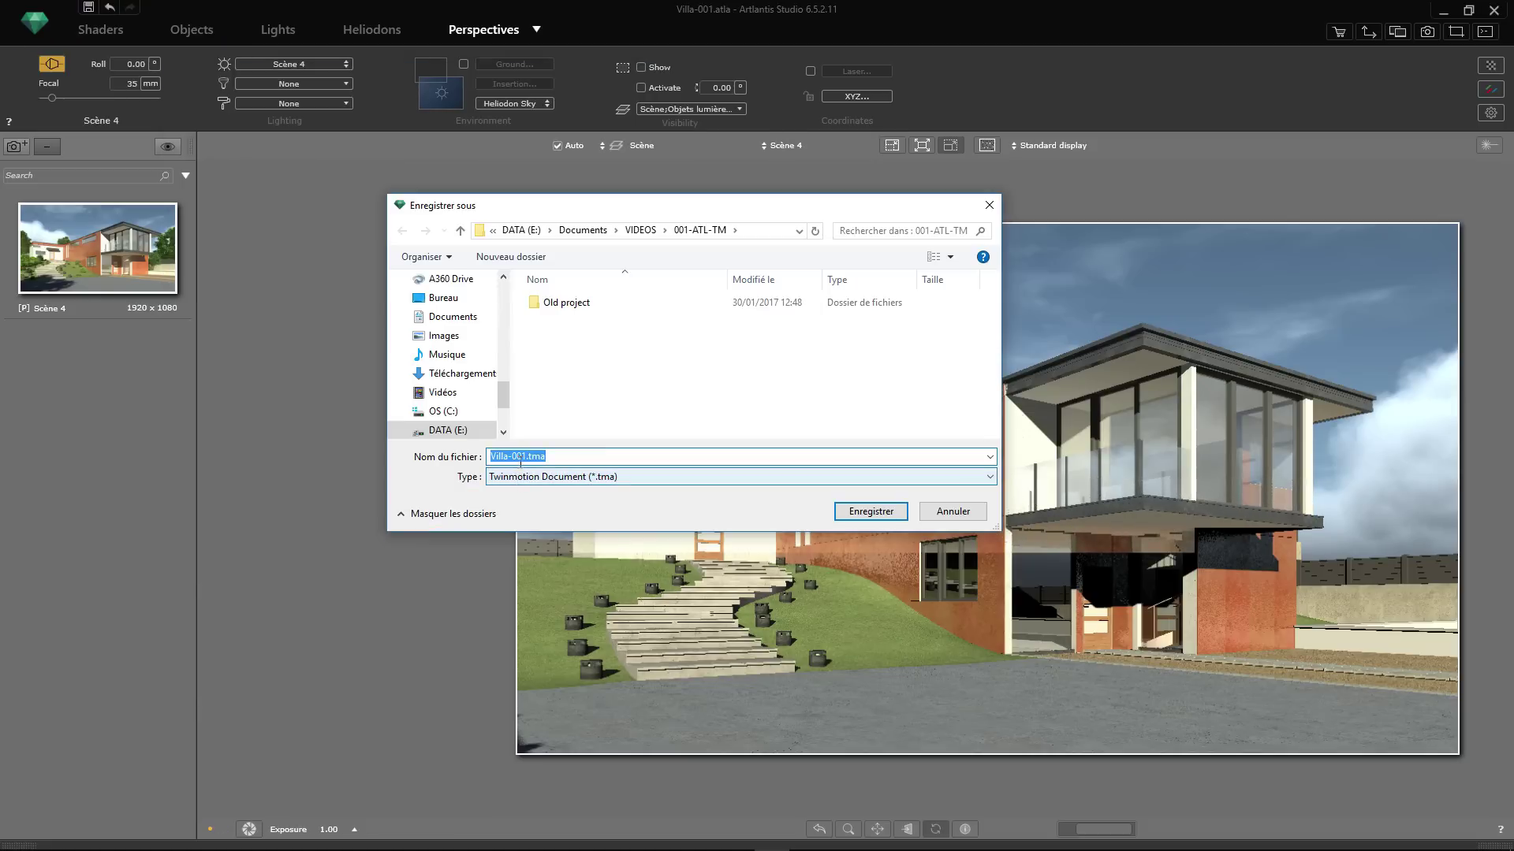
left_click(529, 456)
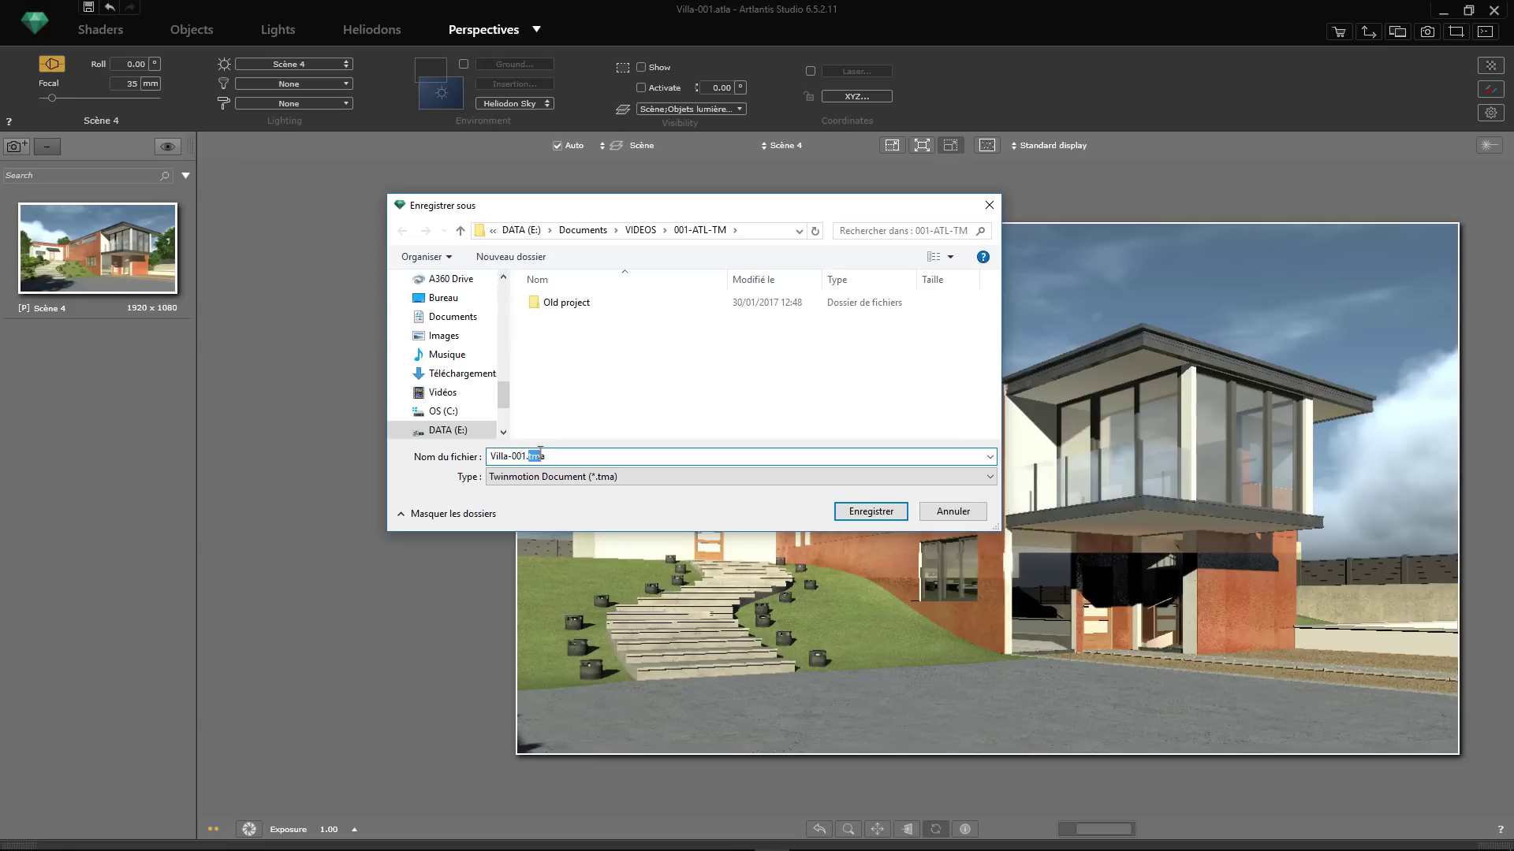
left_click_drag(529, 455, 547, 452)
left_click(559, 455)
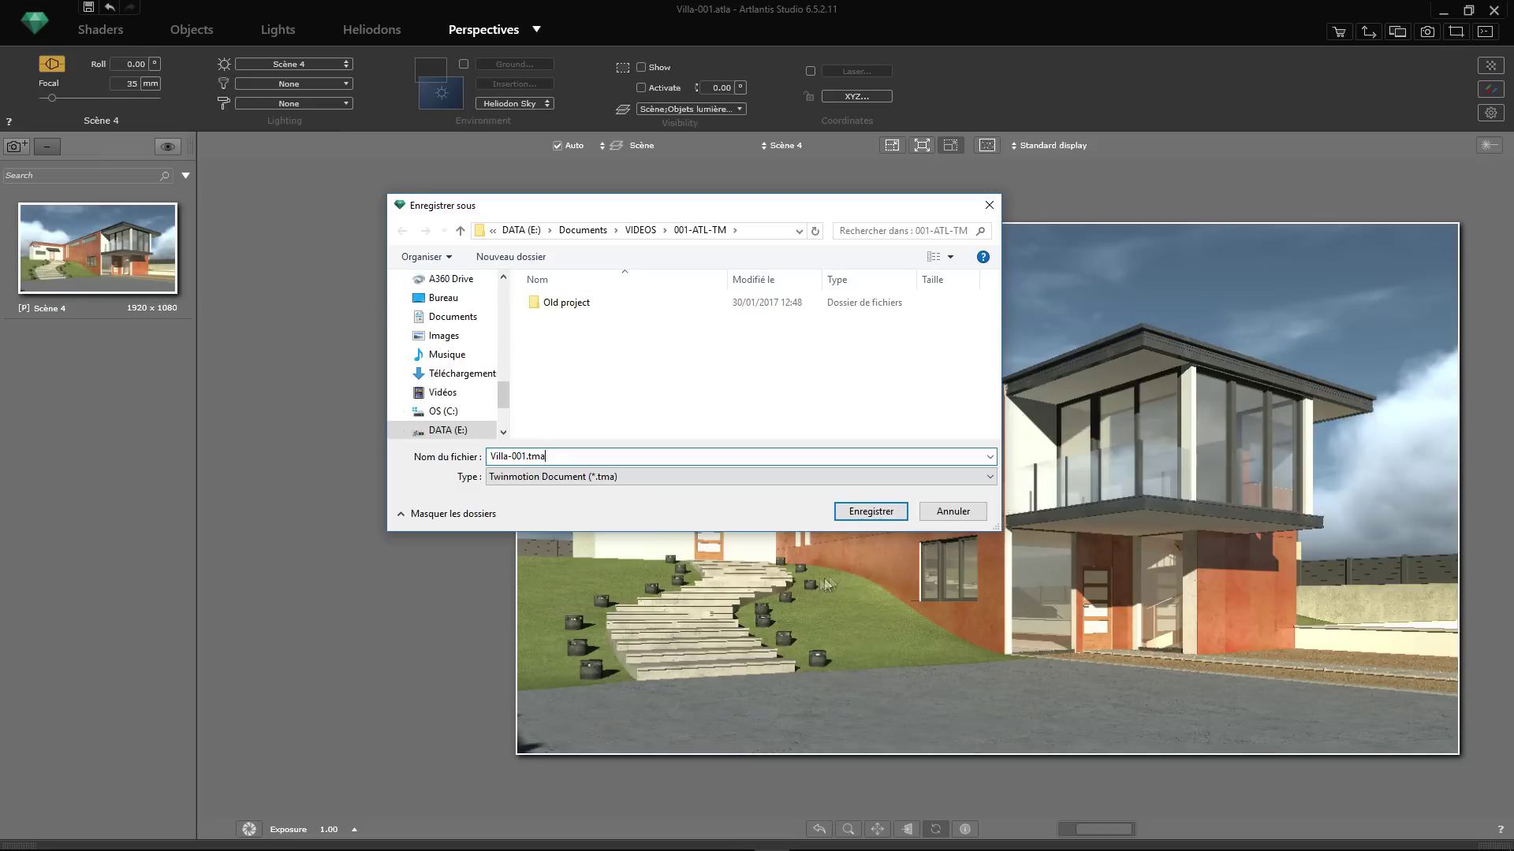
left_click(871, 512)
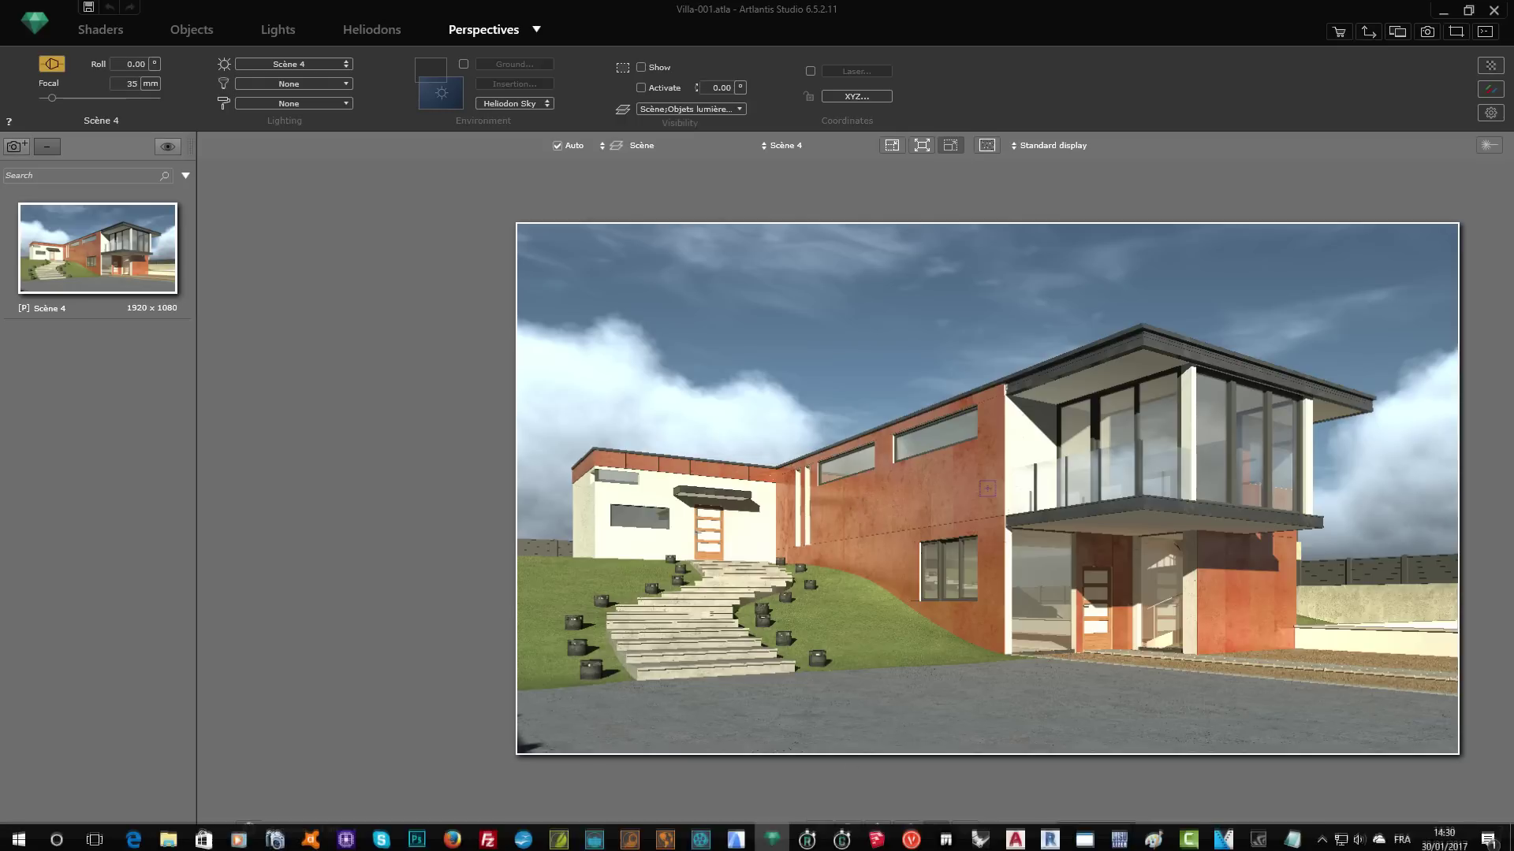
Switch to Twinmotion and import the 3D model Villa-001.tma from the 001-ATL-TM folder into the scene
left_click(946, 842)
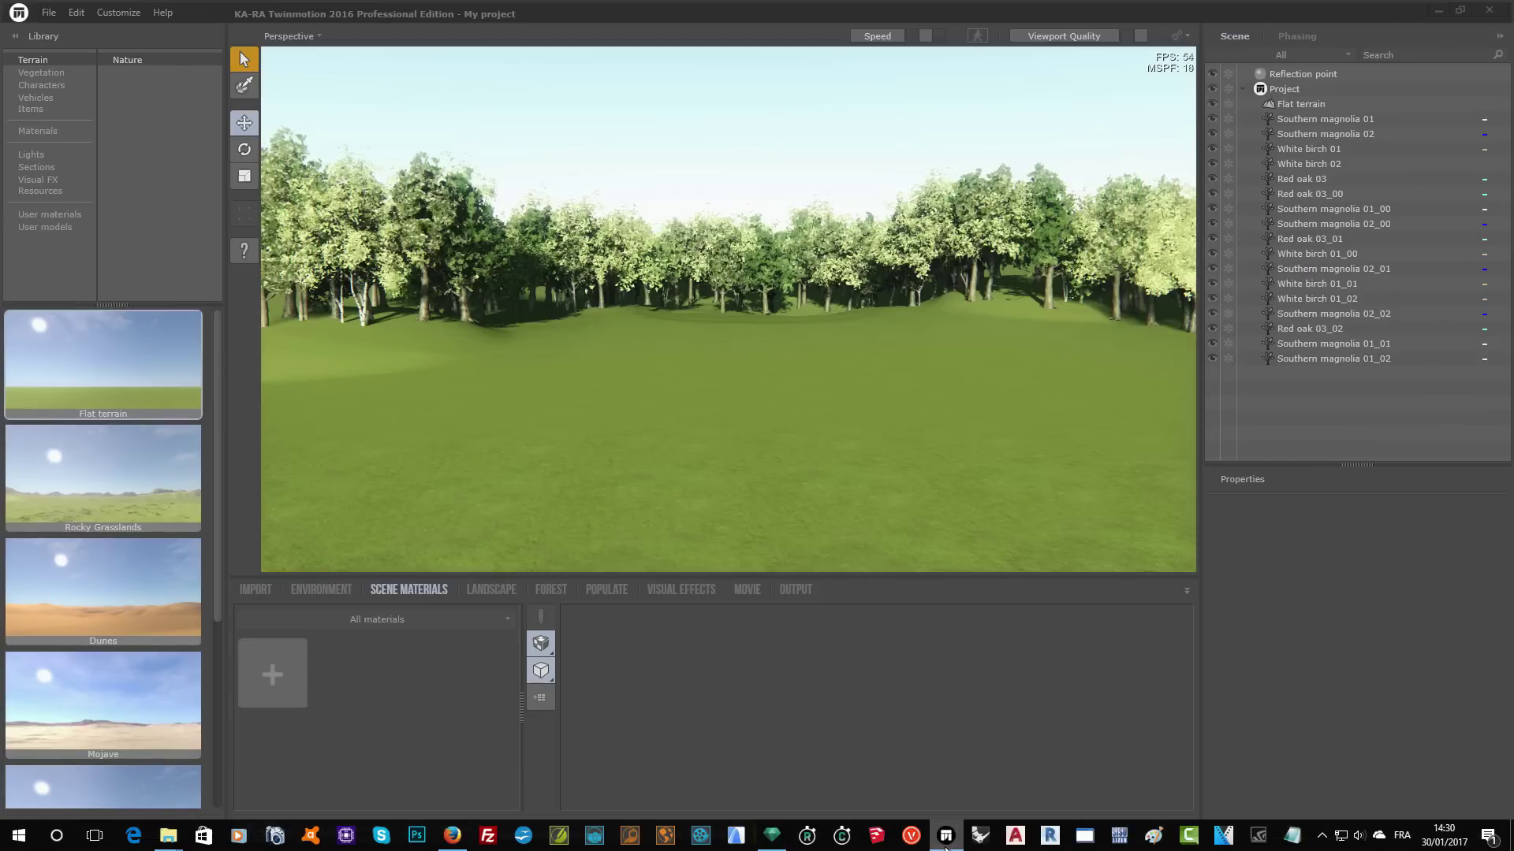
left_click(251, 591)
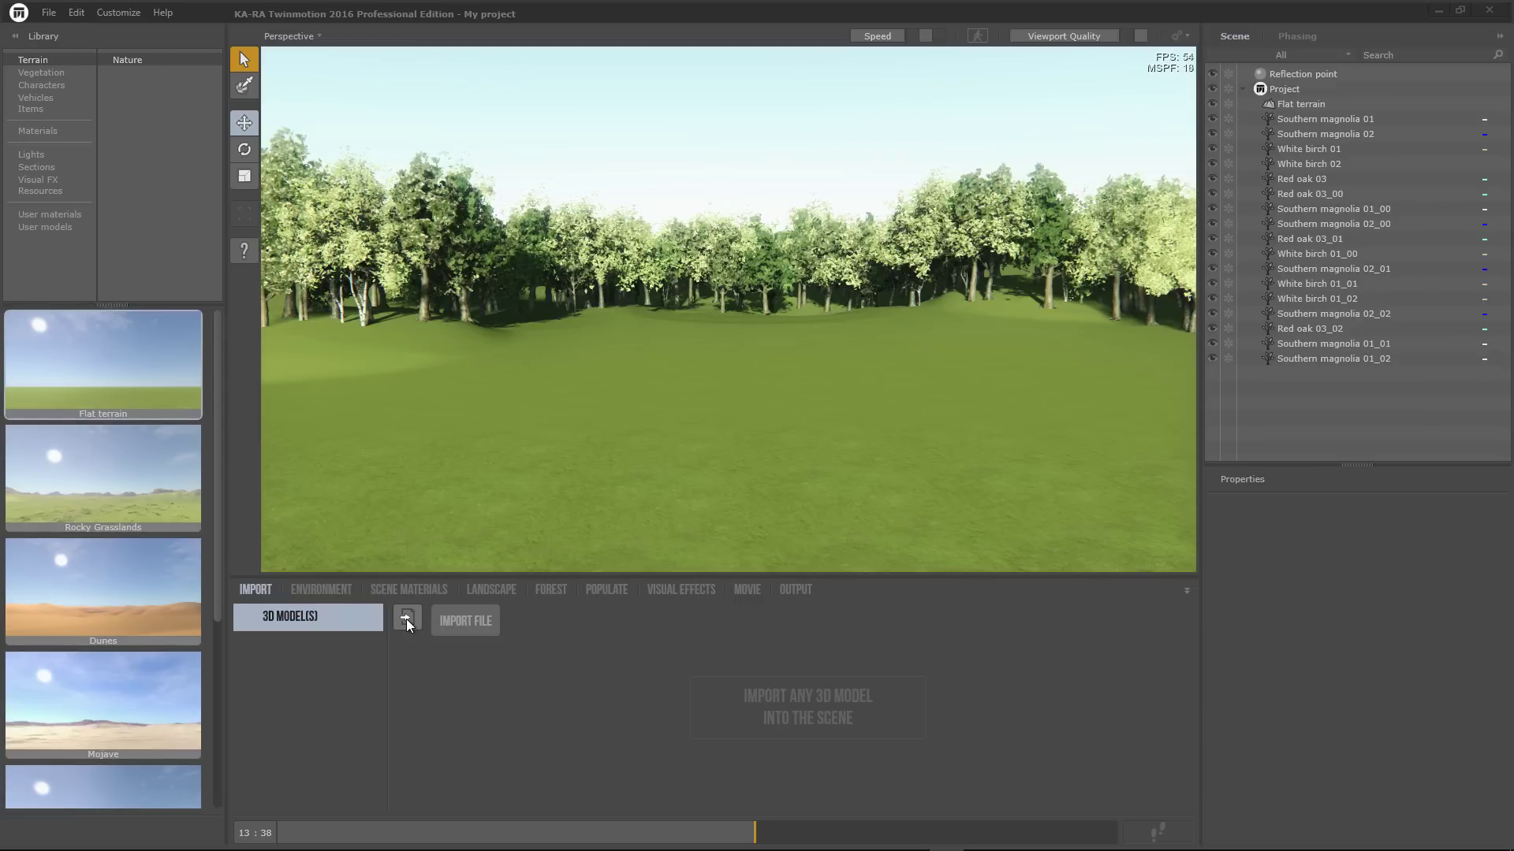
left_click(407, 620)
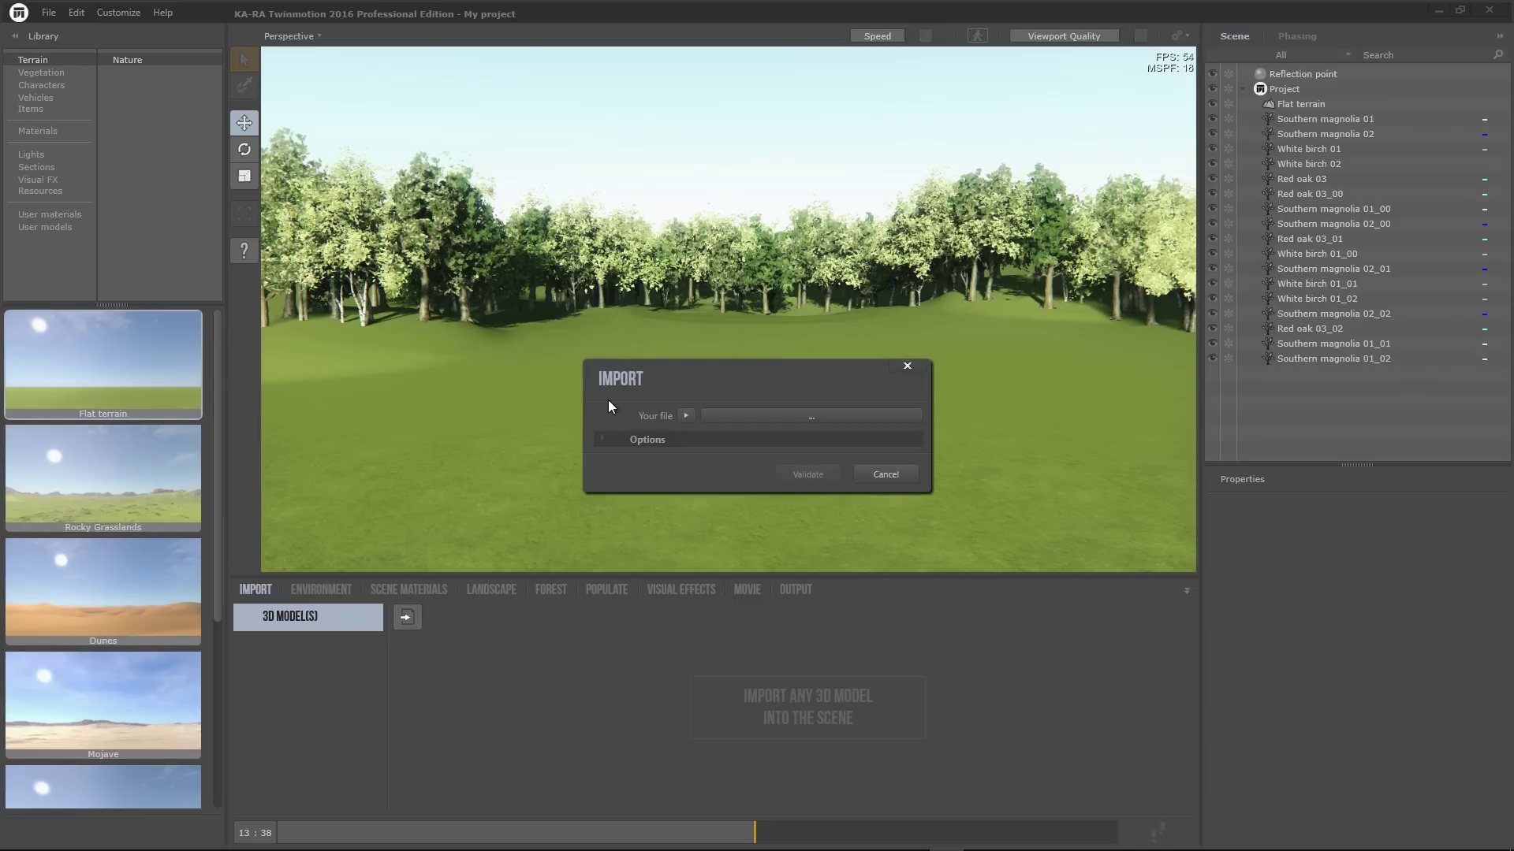
left_click(820, 418)
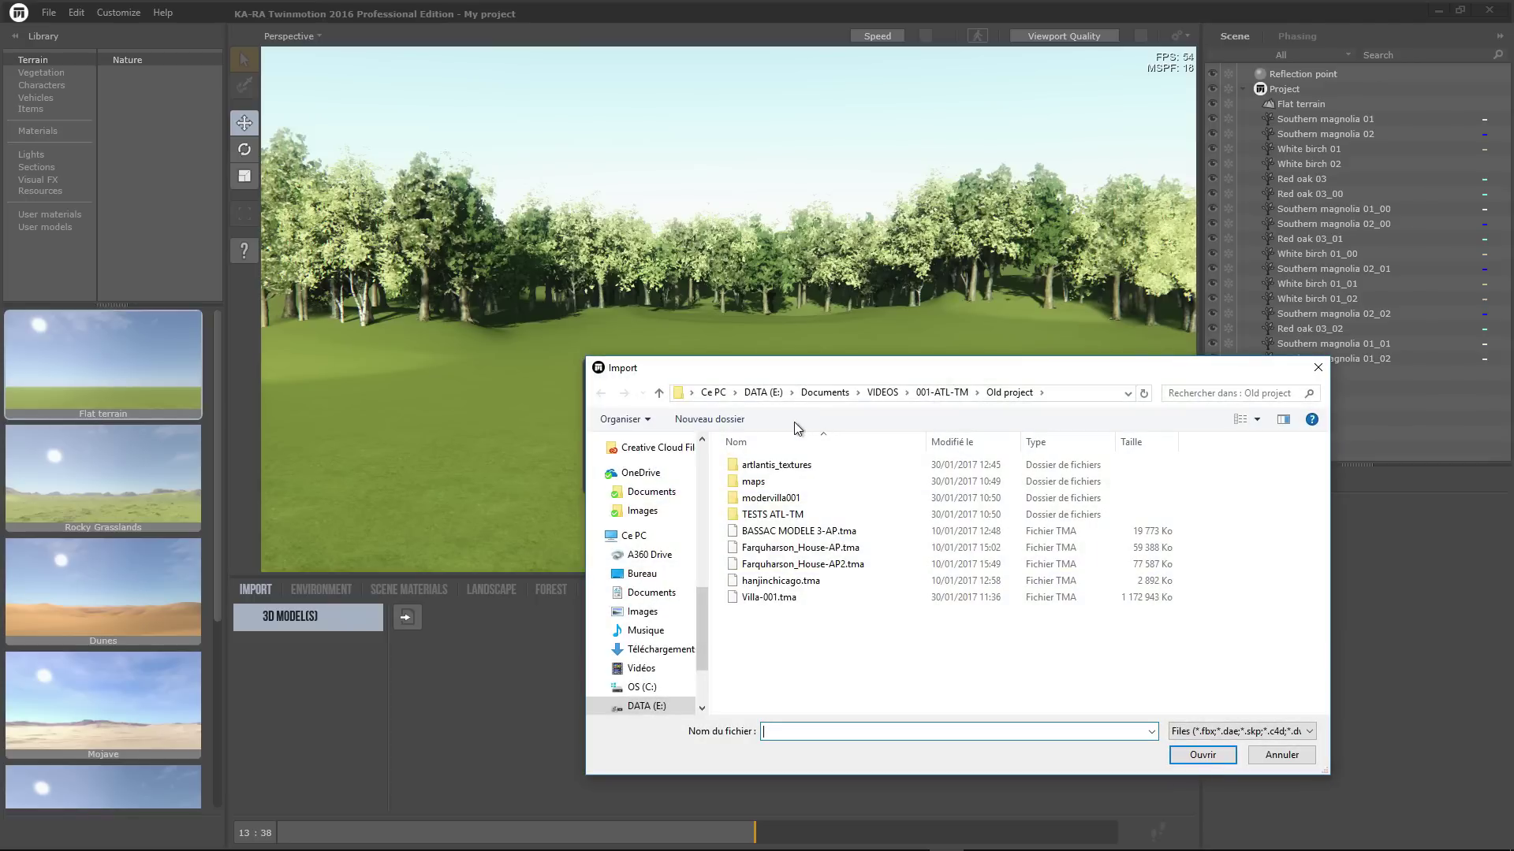
scroll(643, 702, "down", 2)
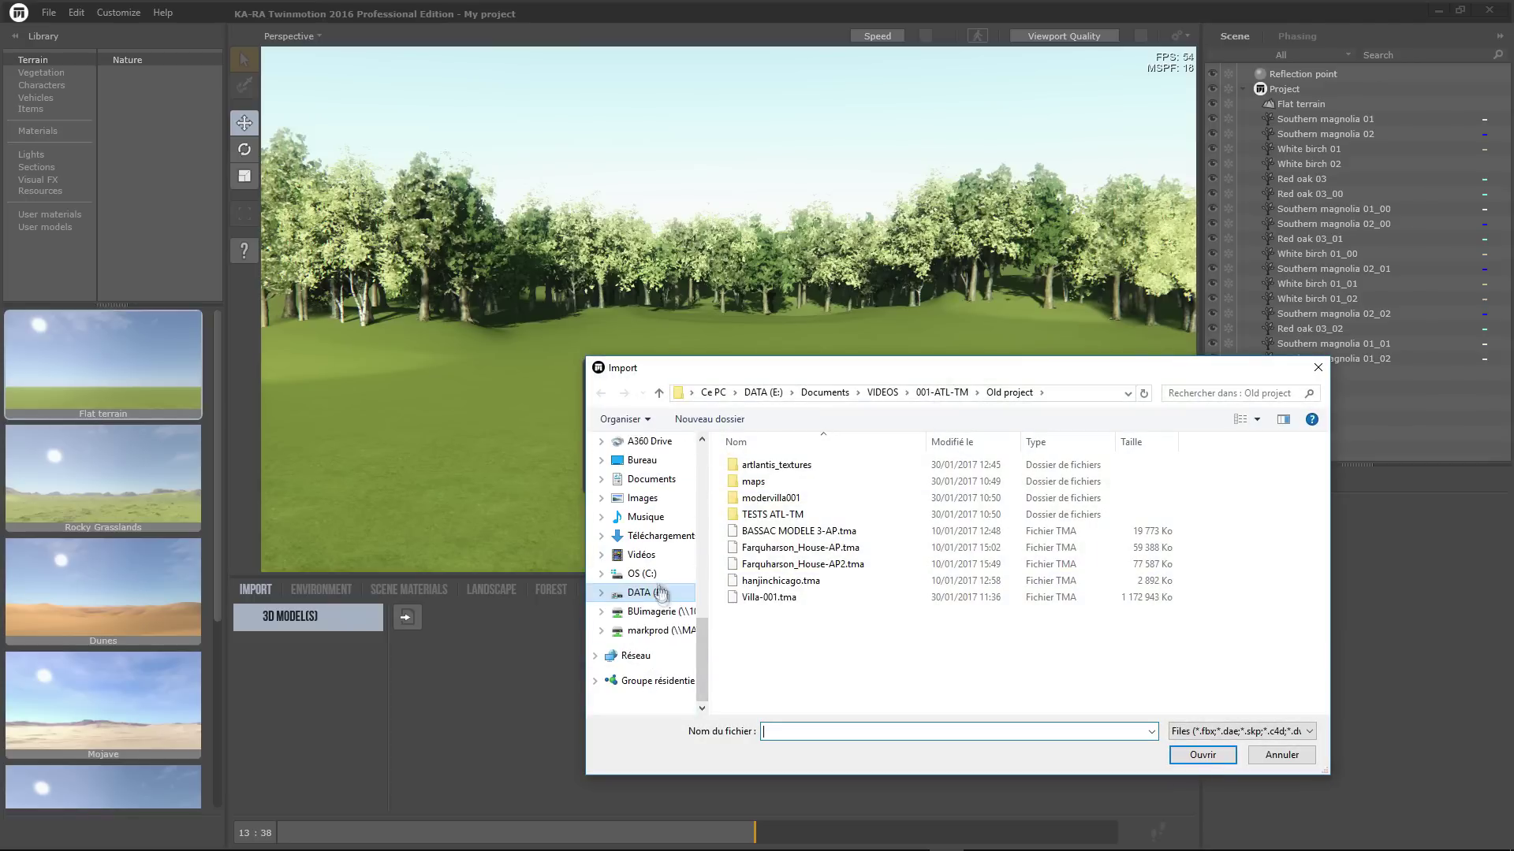
key("alt+Up")
left_click(771, 483)
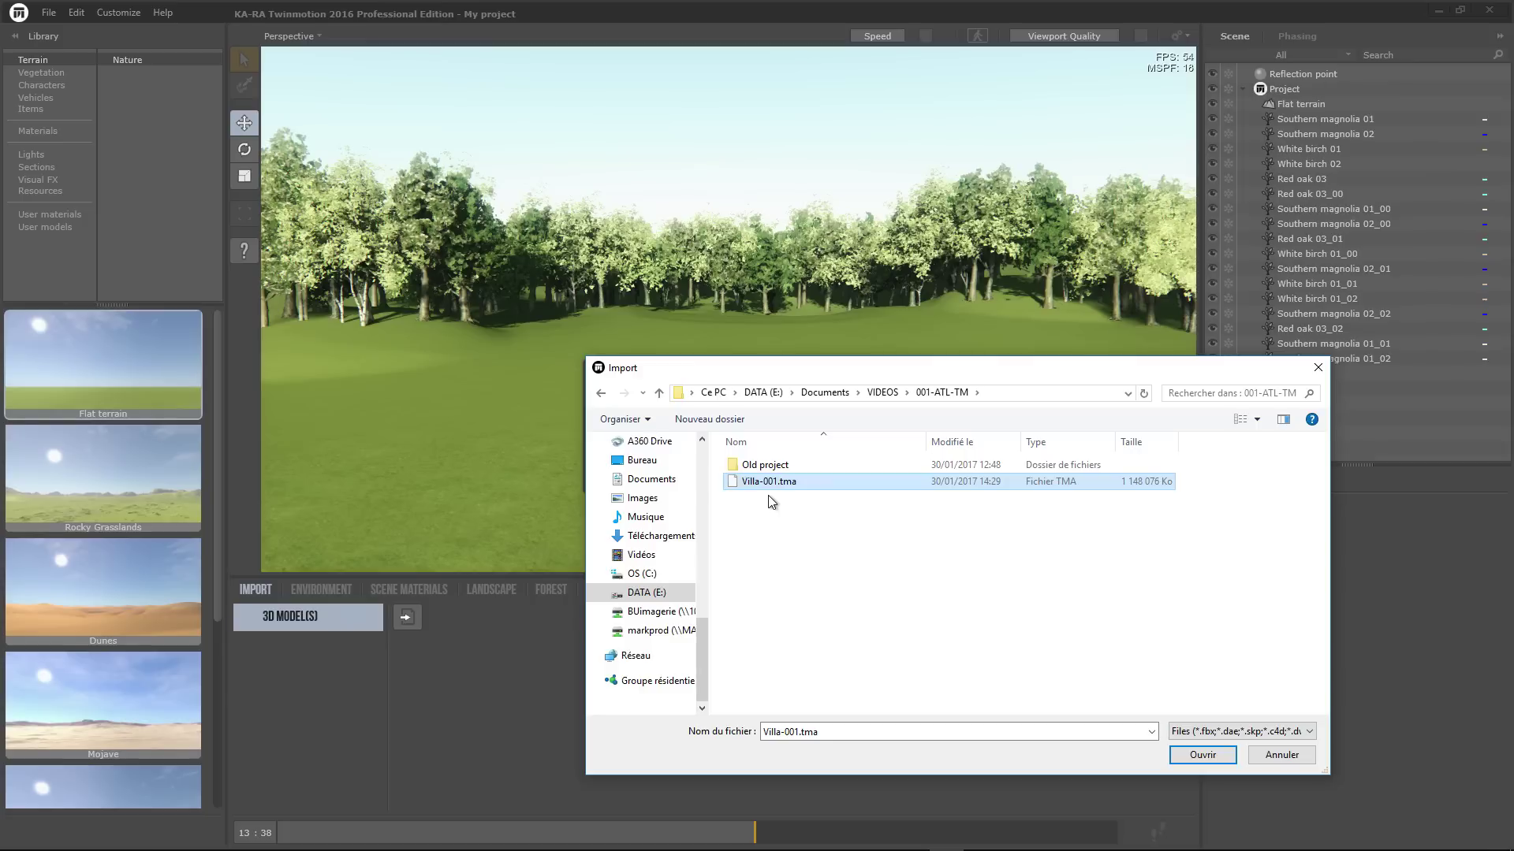
left_click(1195, 757)
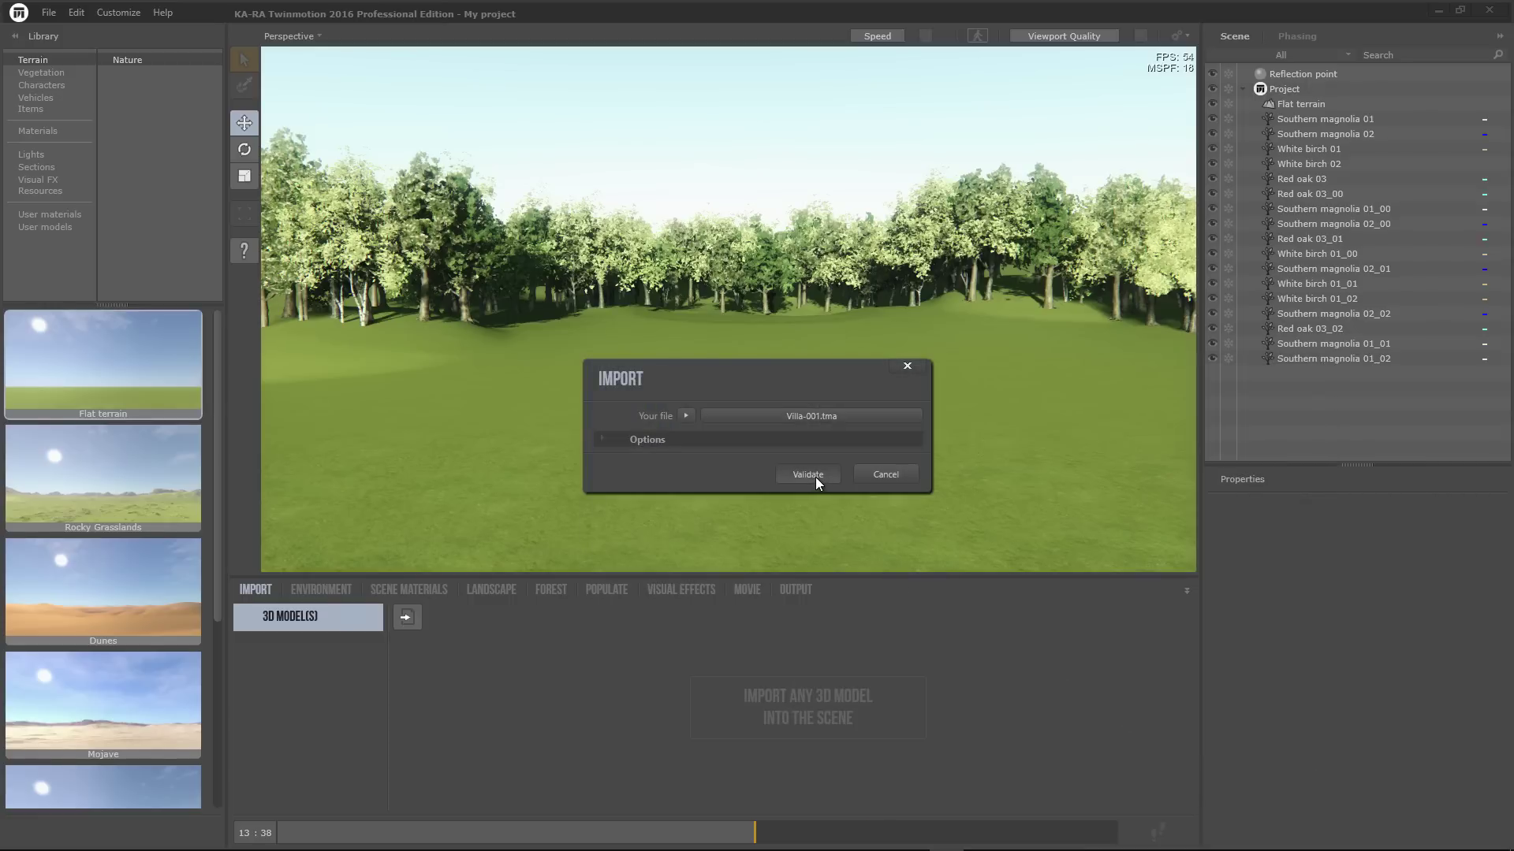
left_click(808, 474)
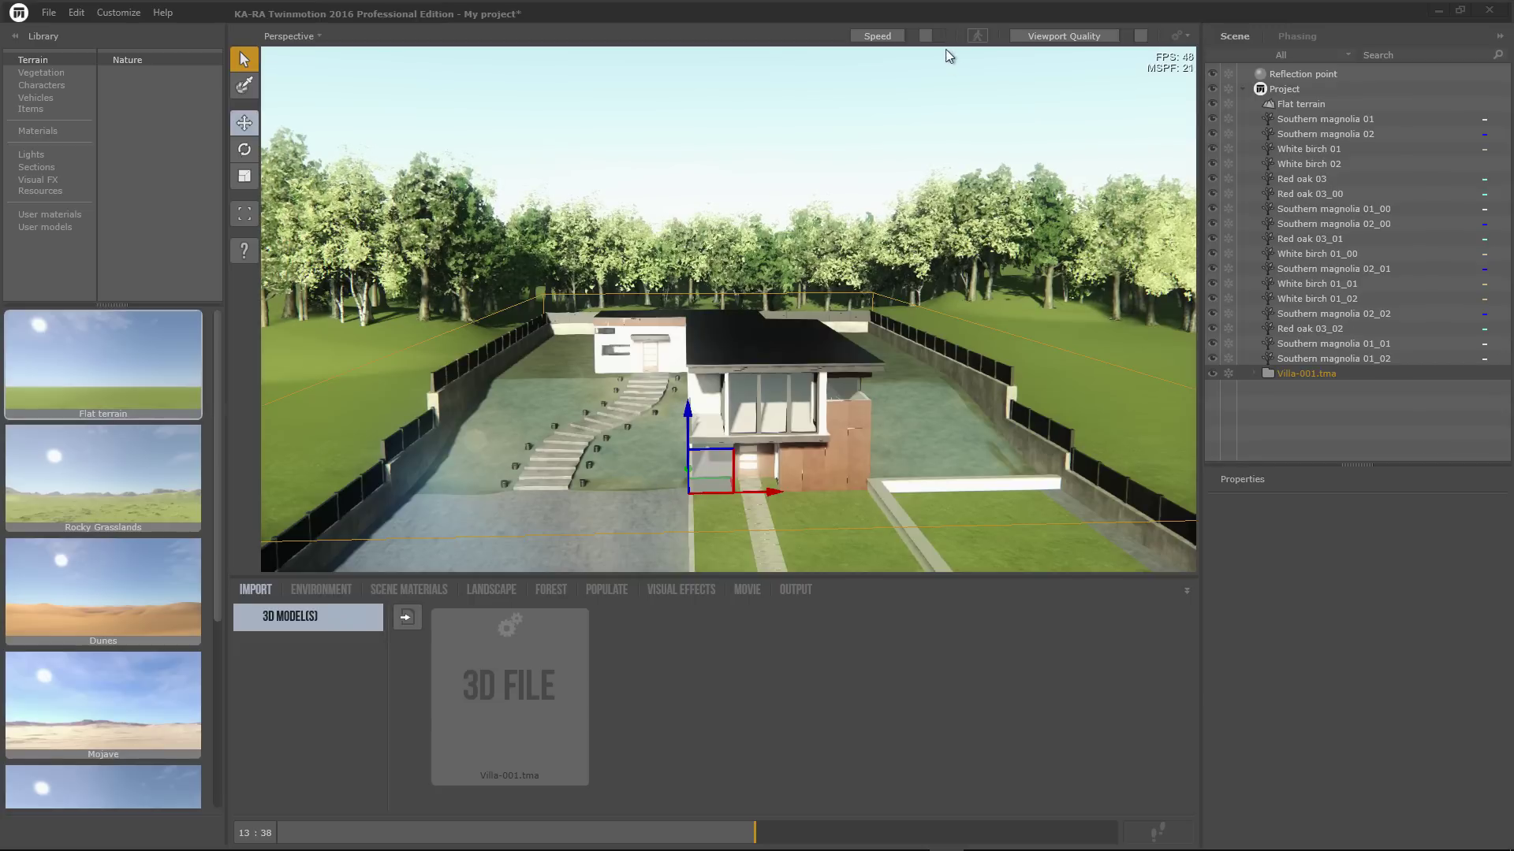
Set the reflection power of the concrete driveway and grass slope materials to 0%
scroll(633, 530, "up", 2)
scroll(632, 524, "up", 1)
scroll(765, 466, "up", 3)
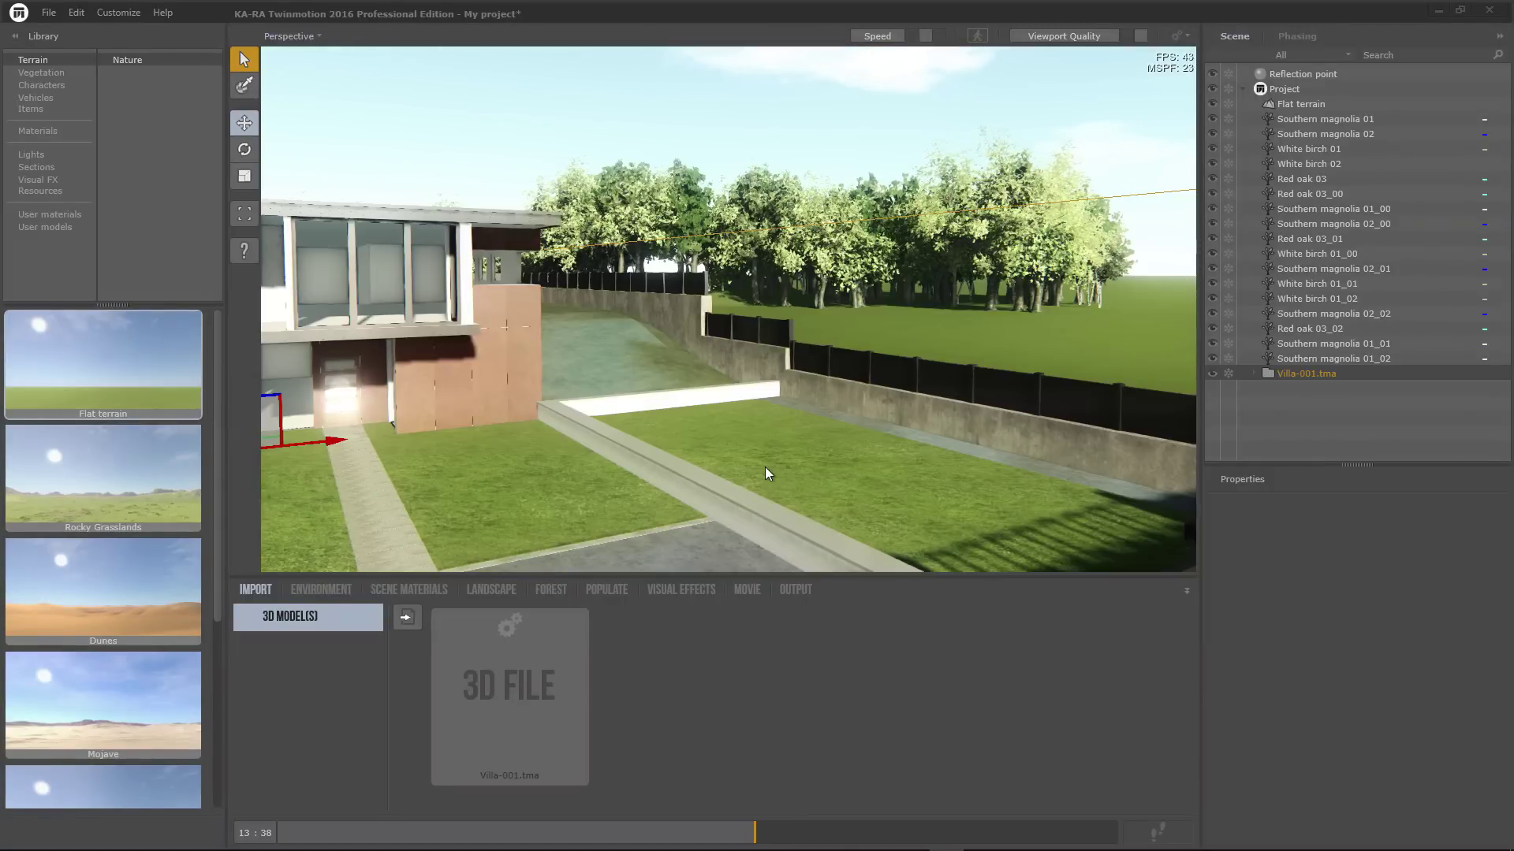
scroll(765, 473, "down", 4)
left_click_drag(769, 473, 718, 447)
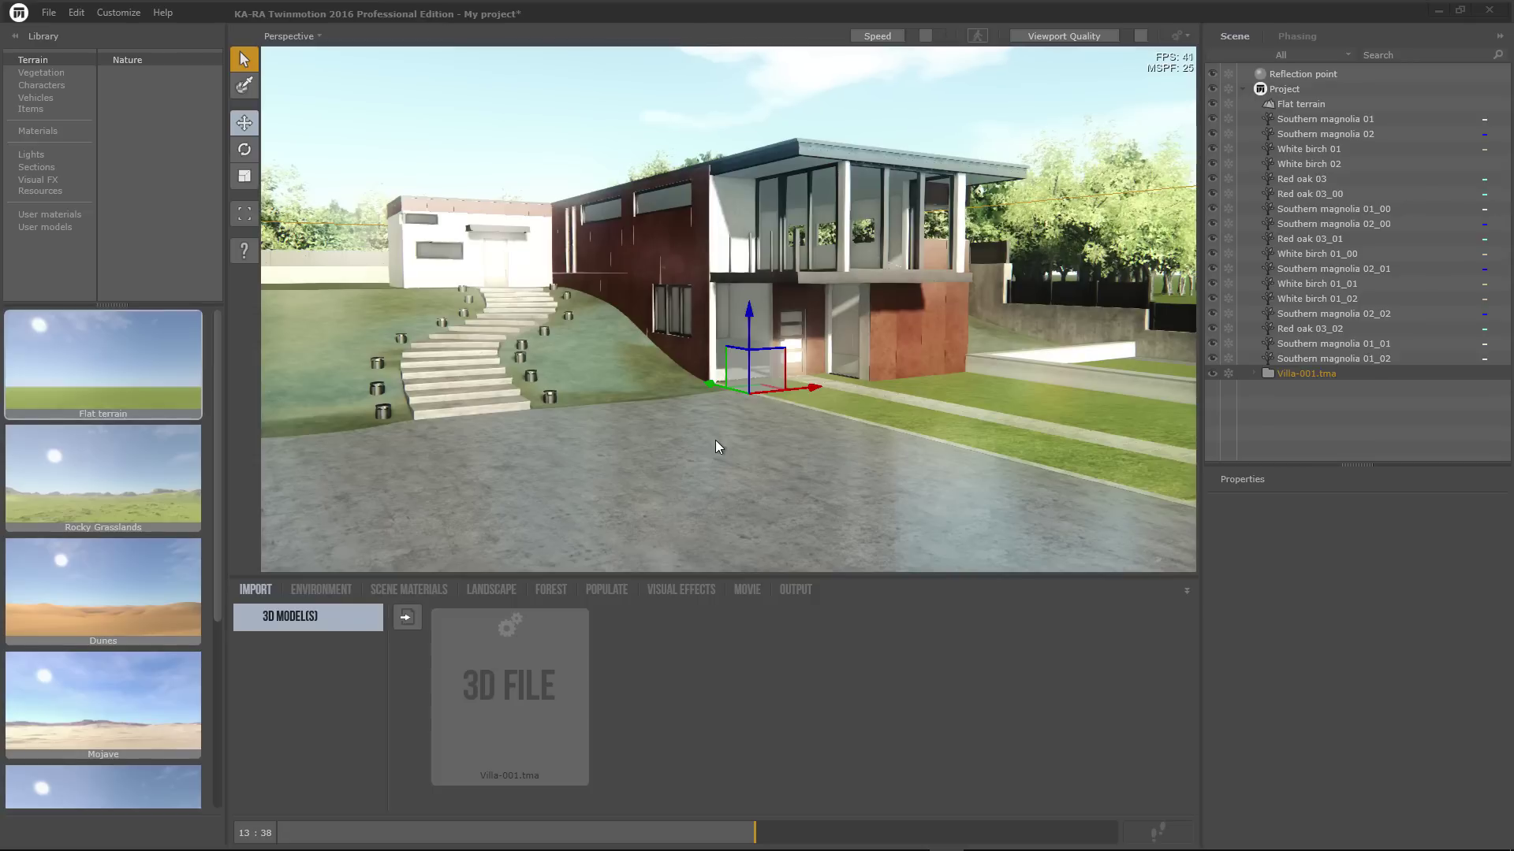
left_click(244, 85)
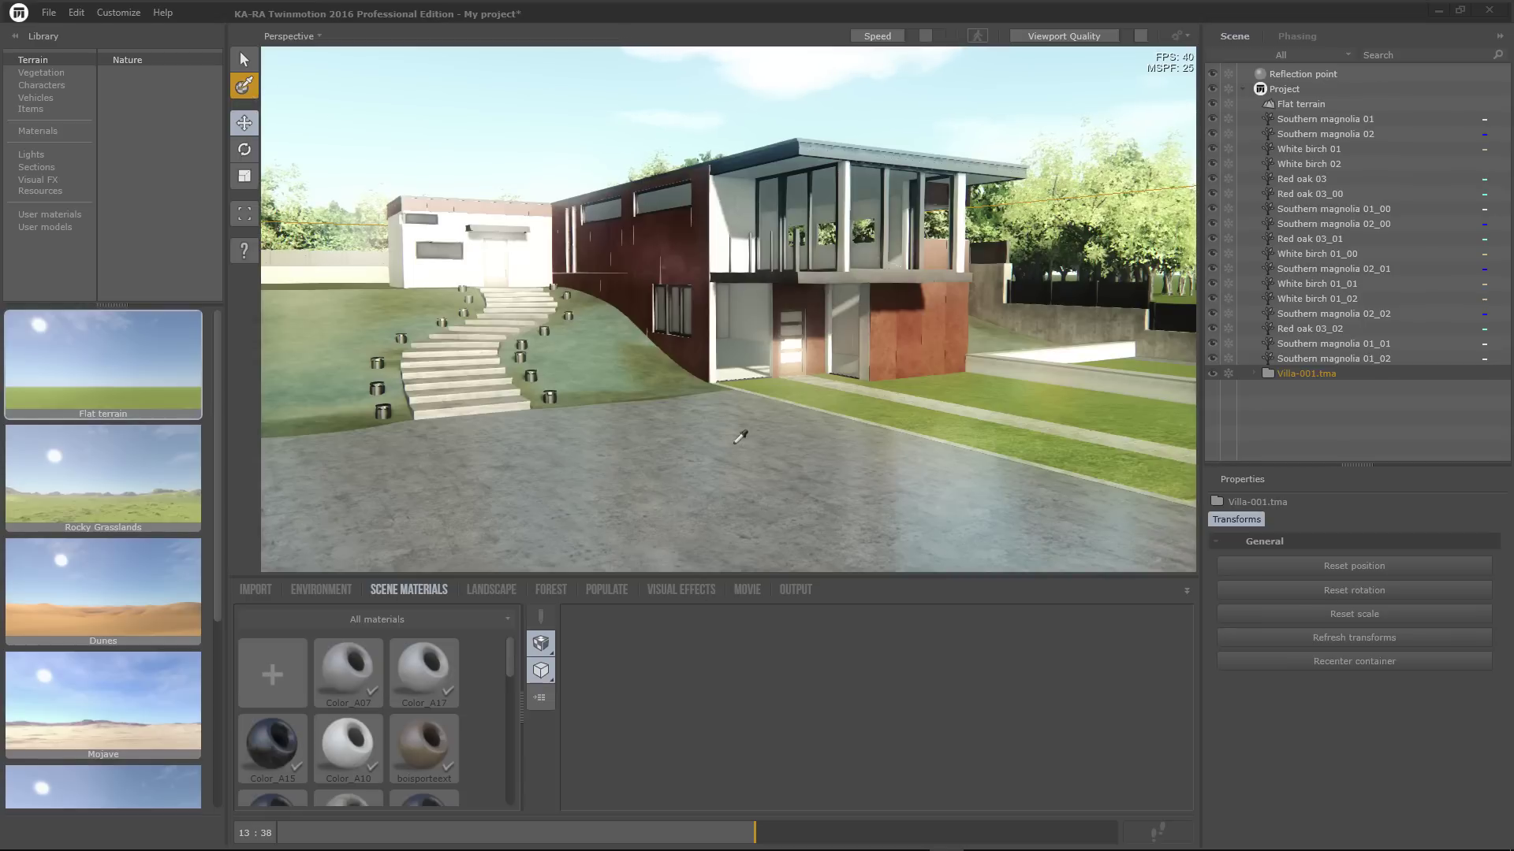
left_click(751, 438)
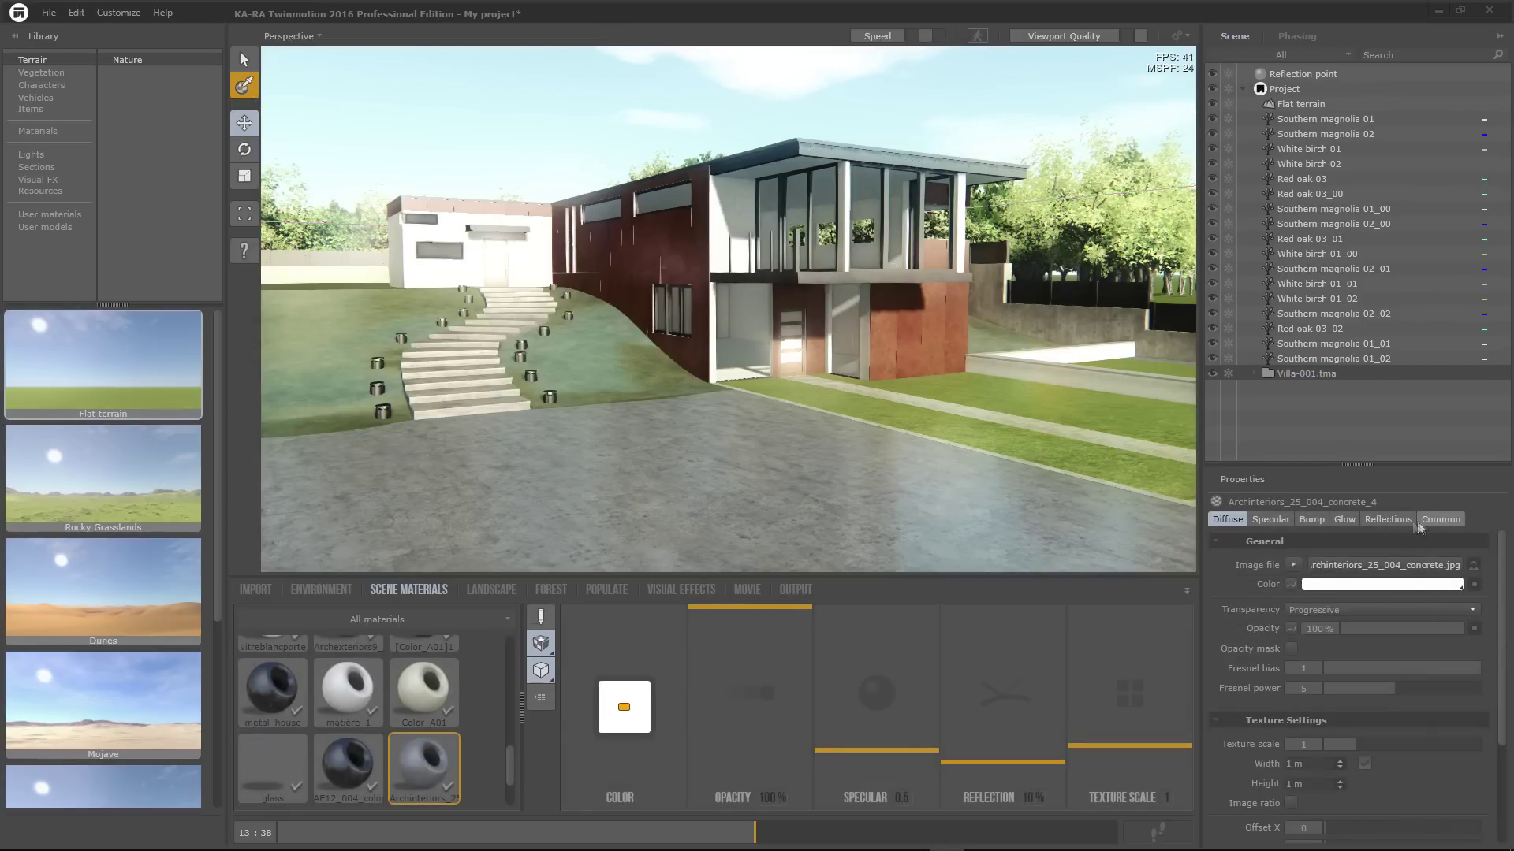
left_click(1387, 520)
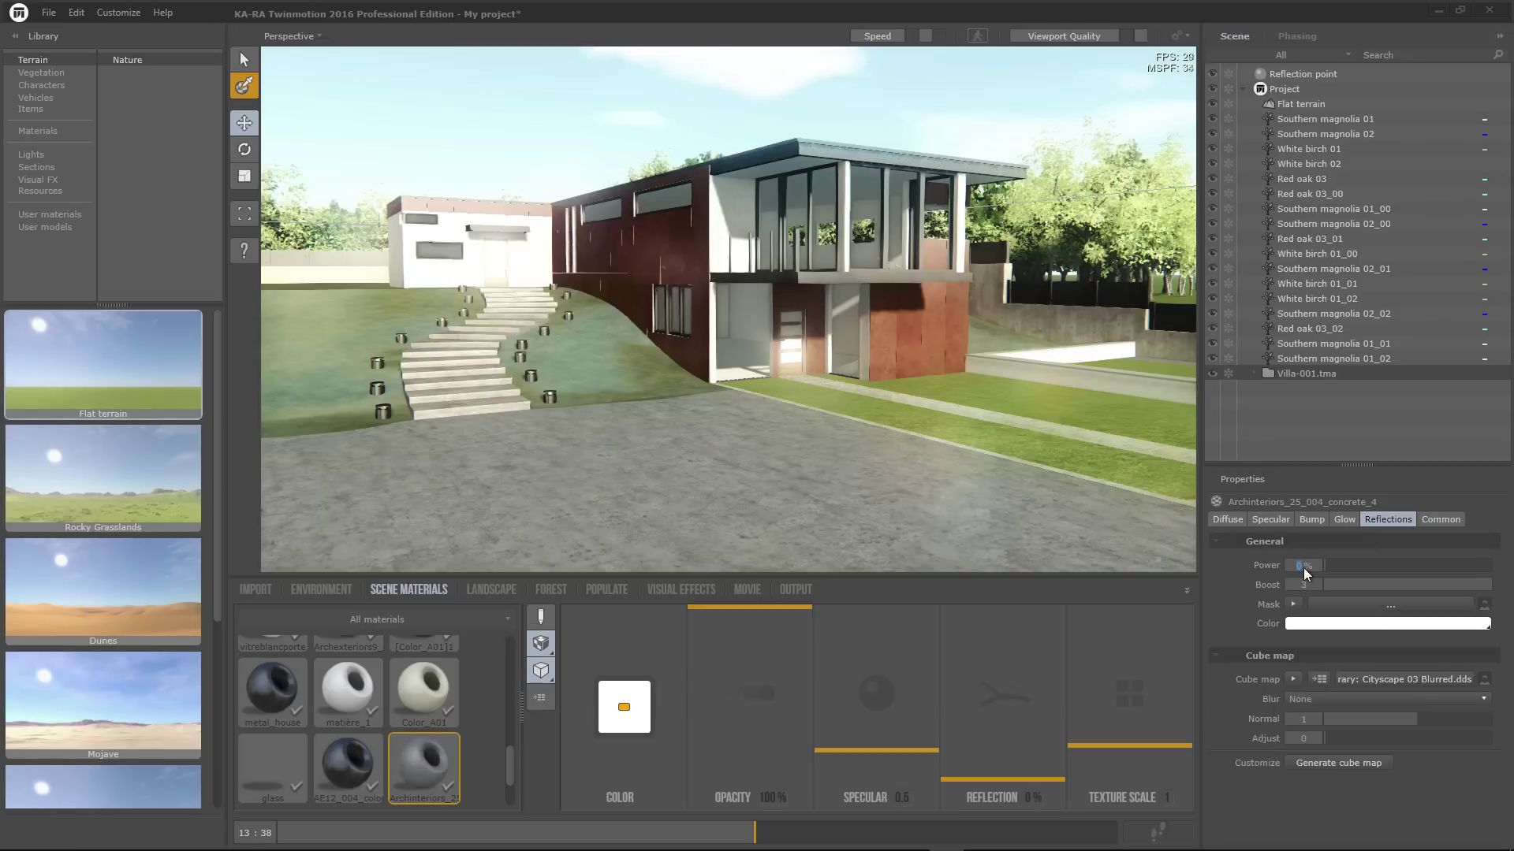
left_click(655, 419)
left_click(1304, 567)
type("0")
key("Return")
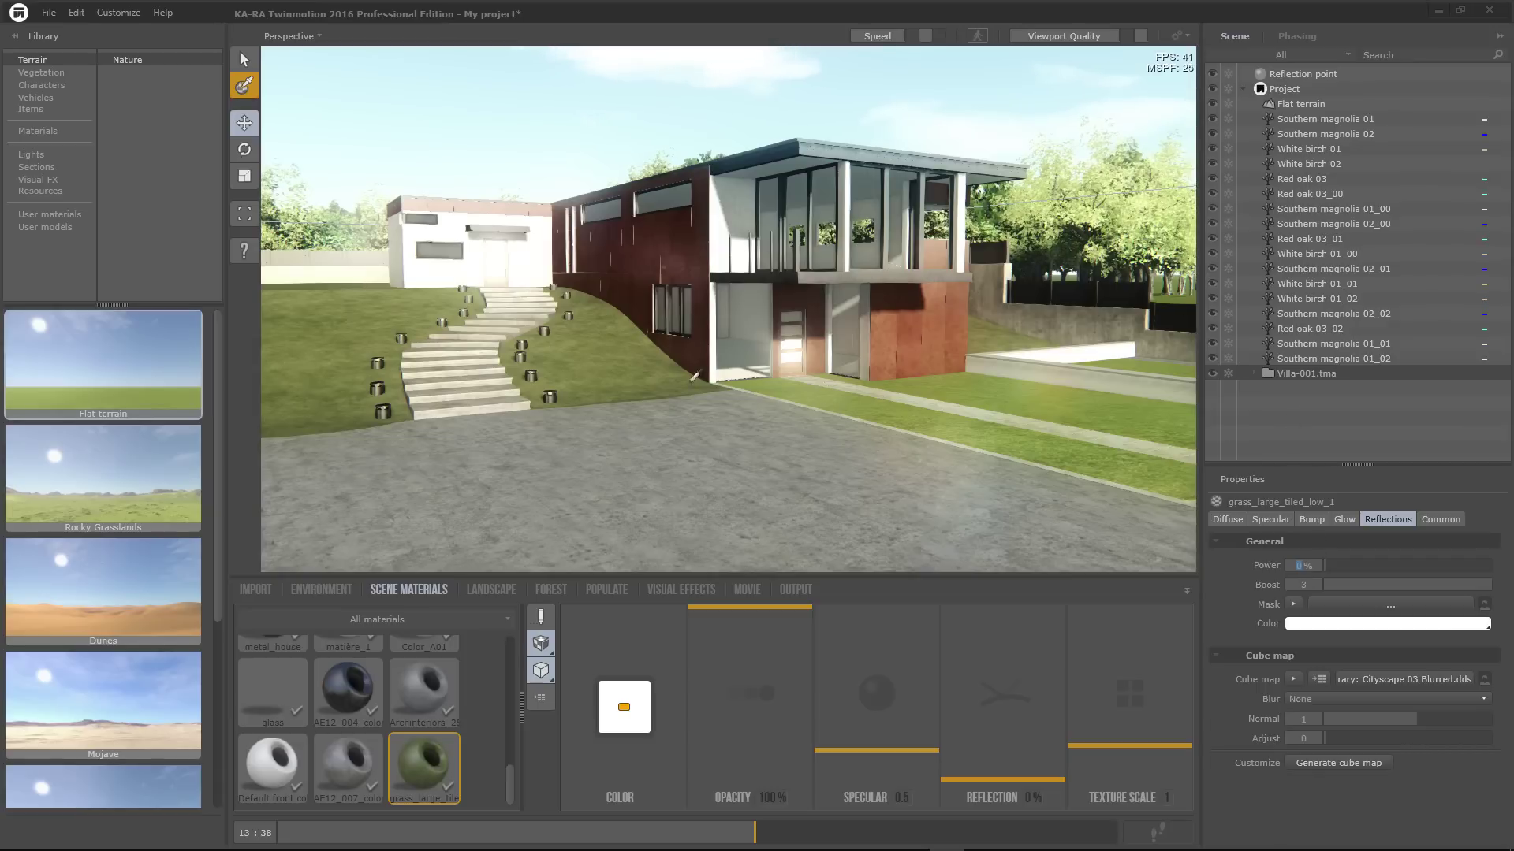
Set the reflection power to 0% for the staircase concrete, the boundary fence and the dark pots beside the stairs
left_click(488, 387)
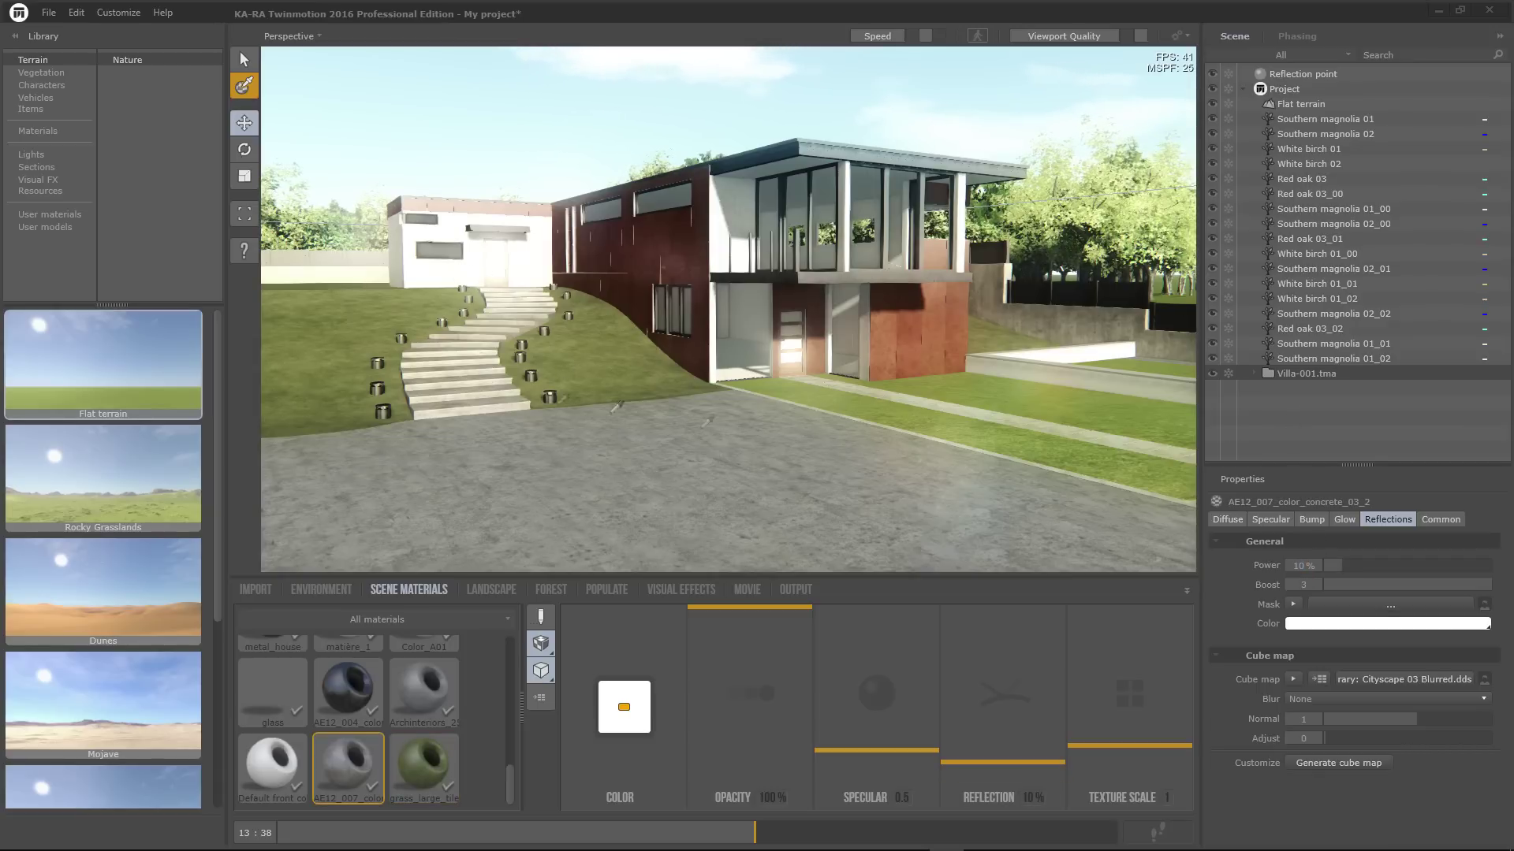
type("0")
key("Return")
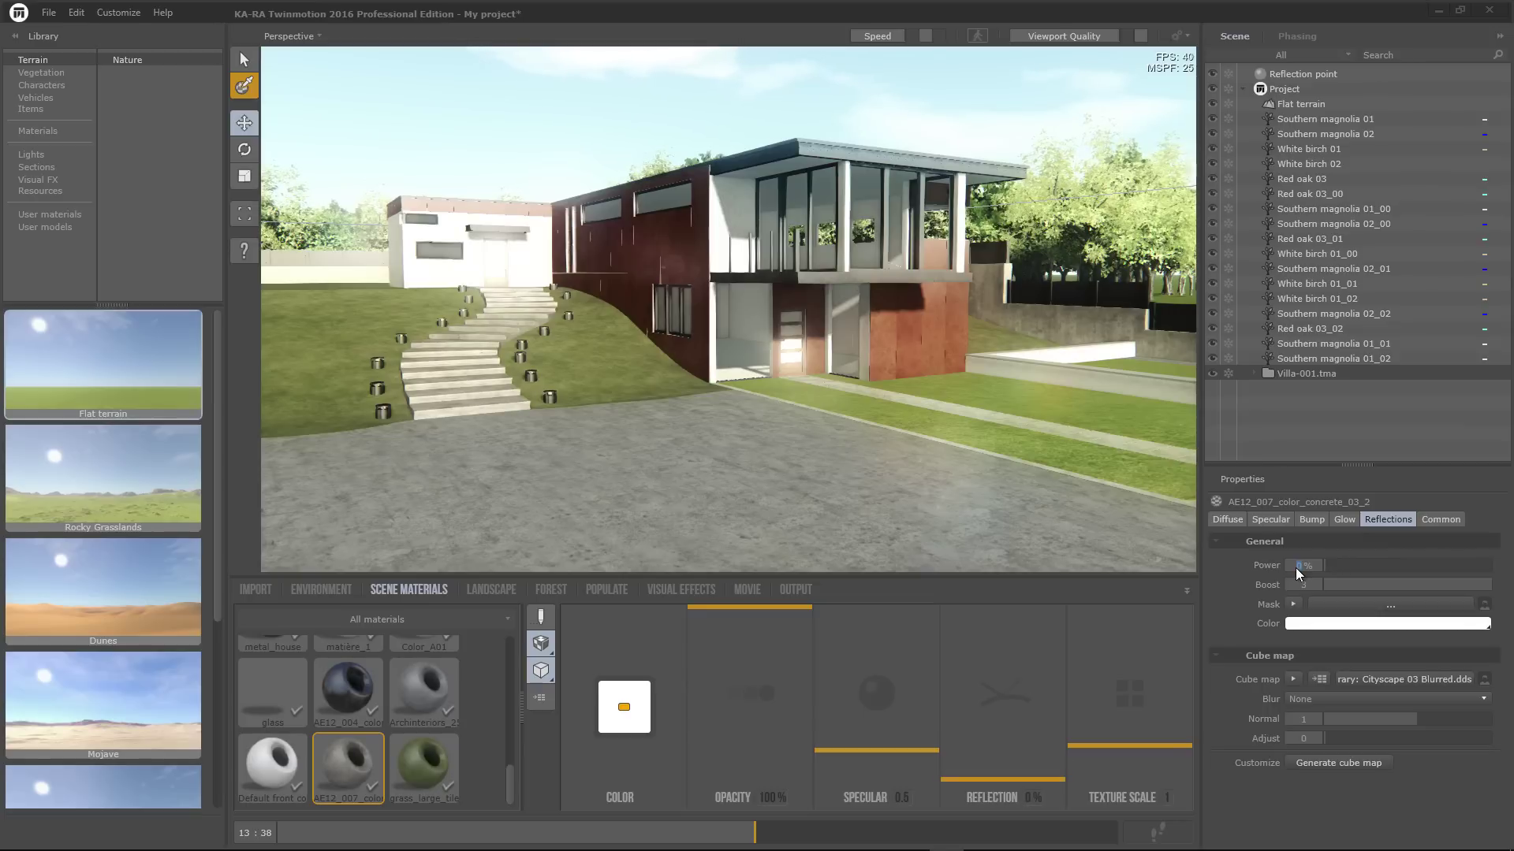
left_click(1112, 285)
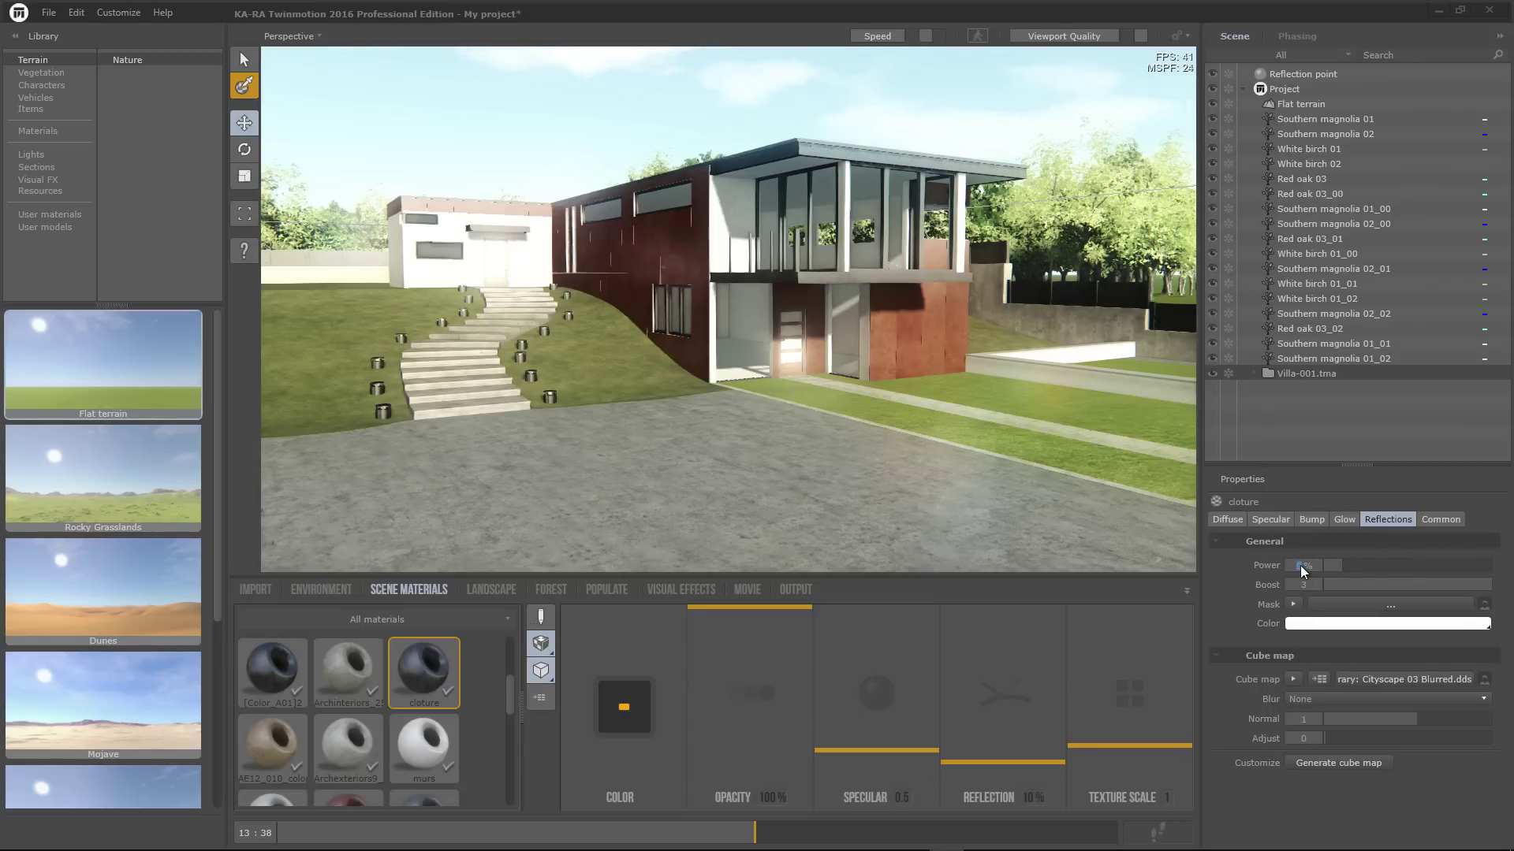
type("0")
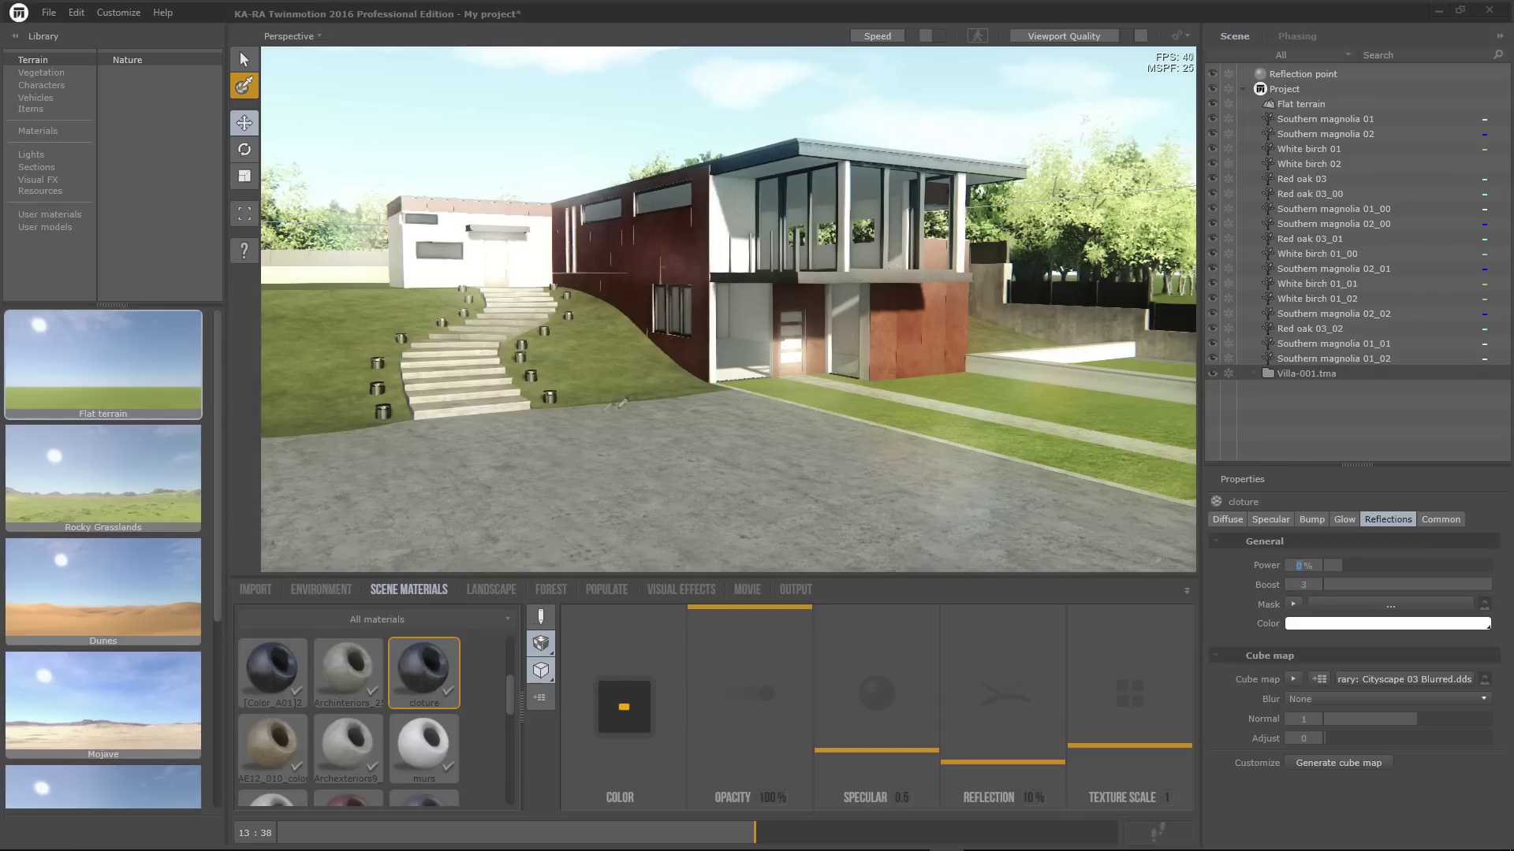
left_click(548, 399)
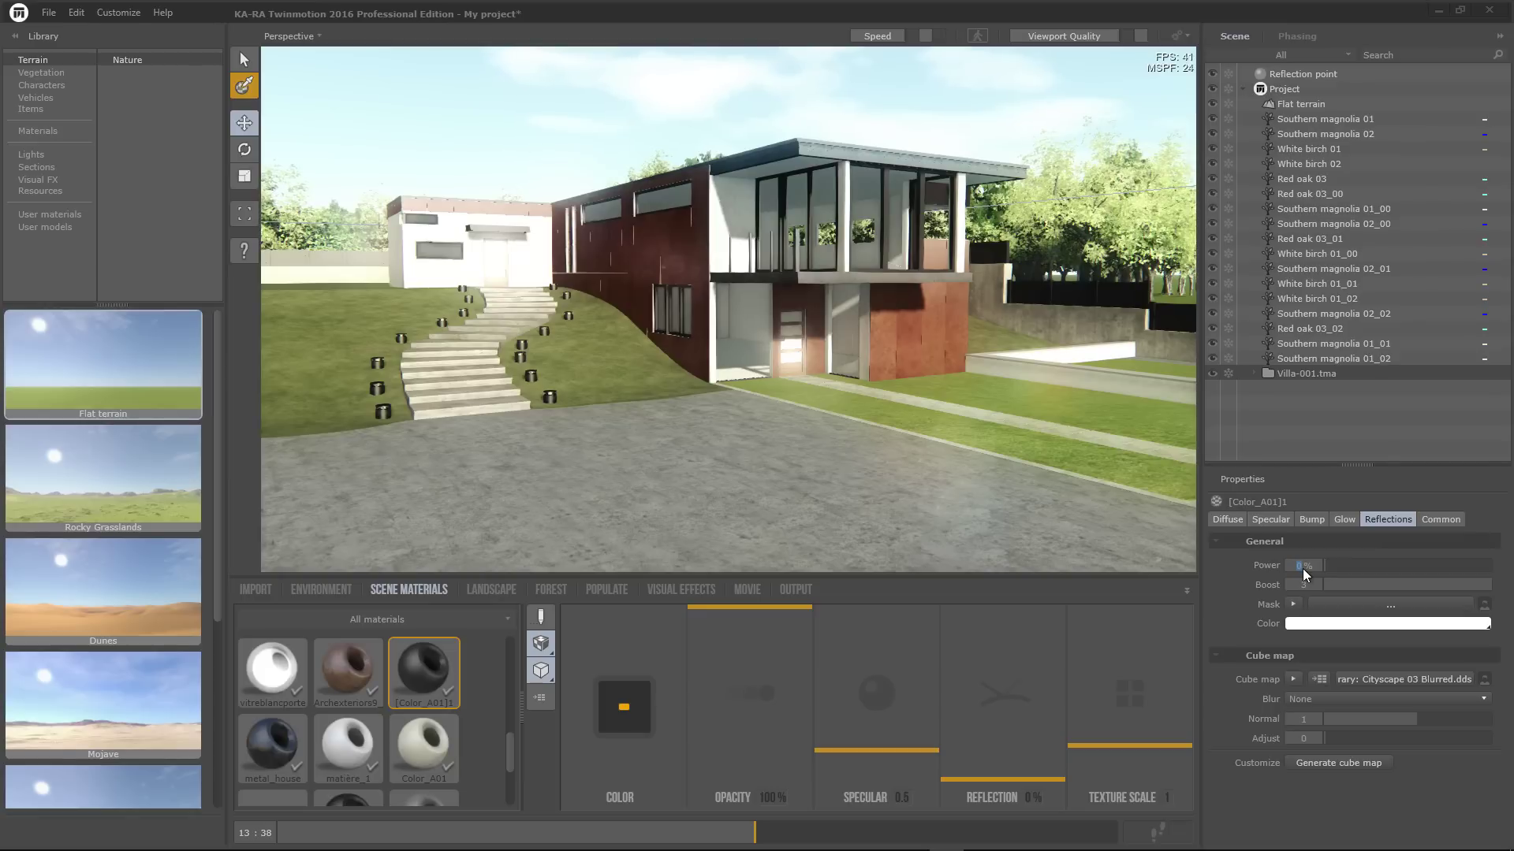
Place Bamboo 02, Bamboo 03 and Bamboo 04 plants from the urban vegetation library on the grass slopes beside the staircase
left_click(38, 73)
scroll(172, 616, "down", 1)
scroll(172, 616, "up", 4)
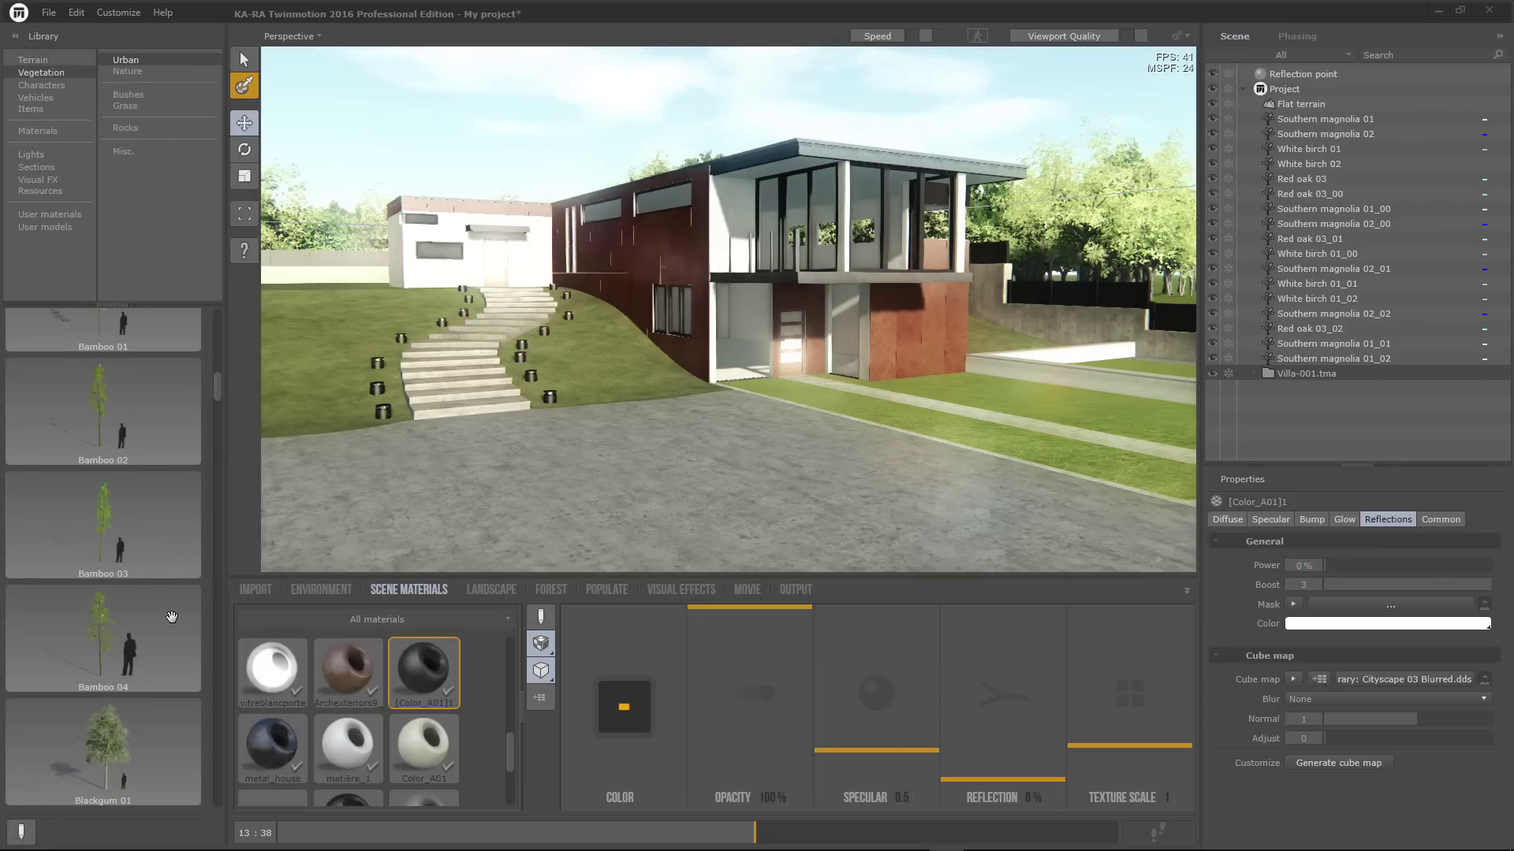
left_click_drag(98, 414, 583, 311)
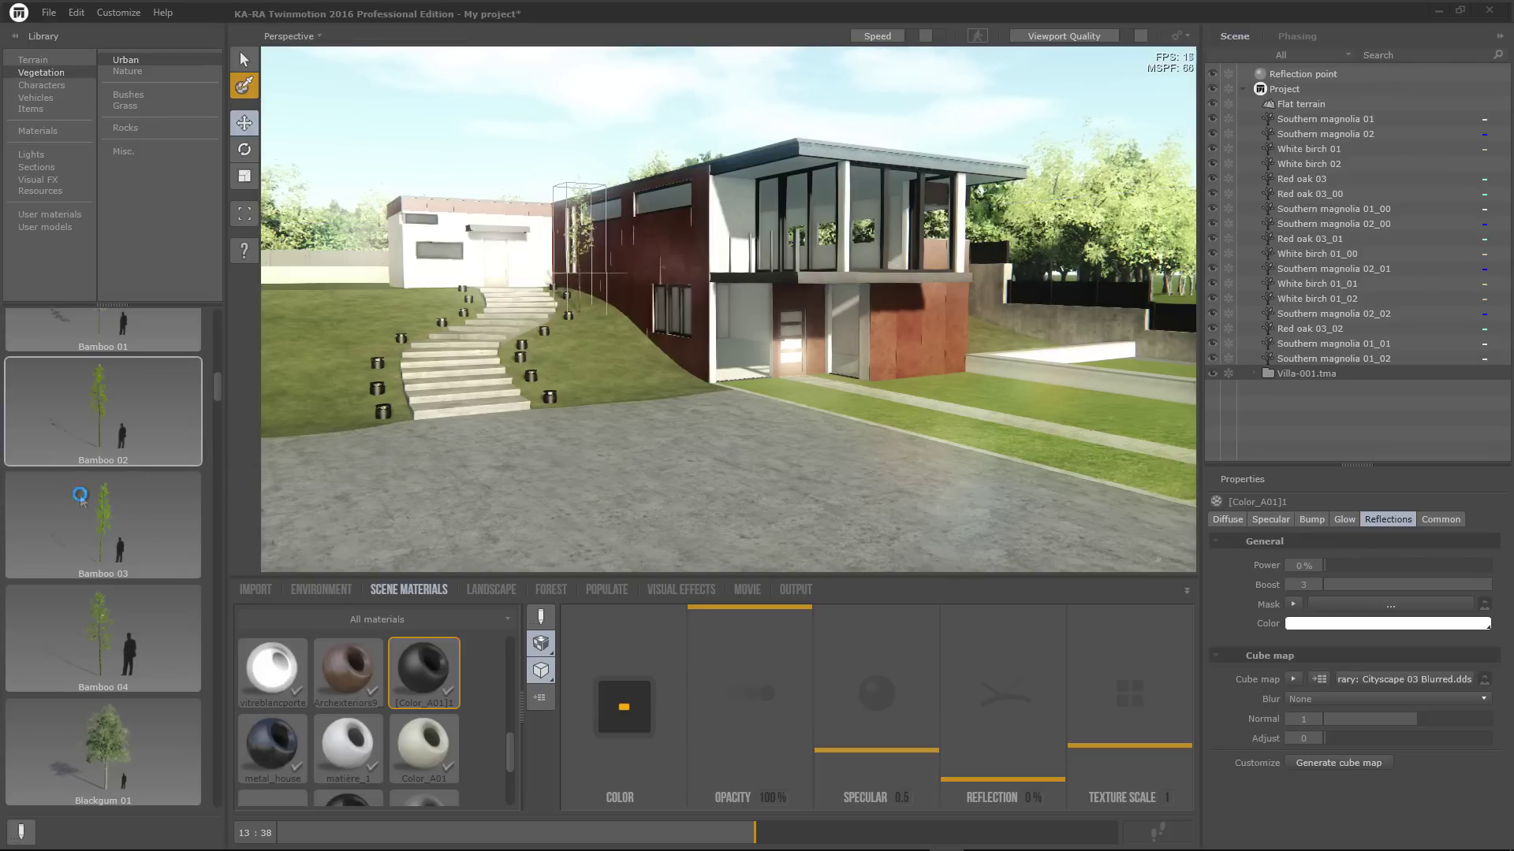
double_click(80, 496)
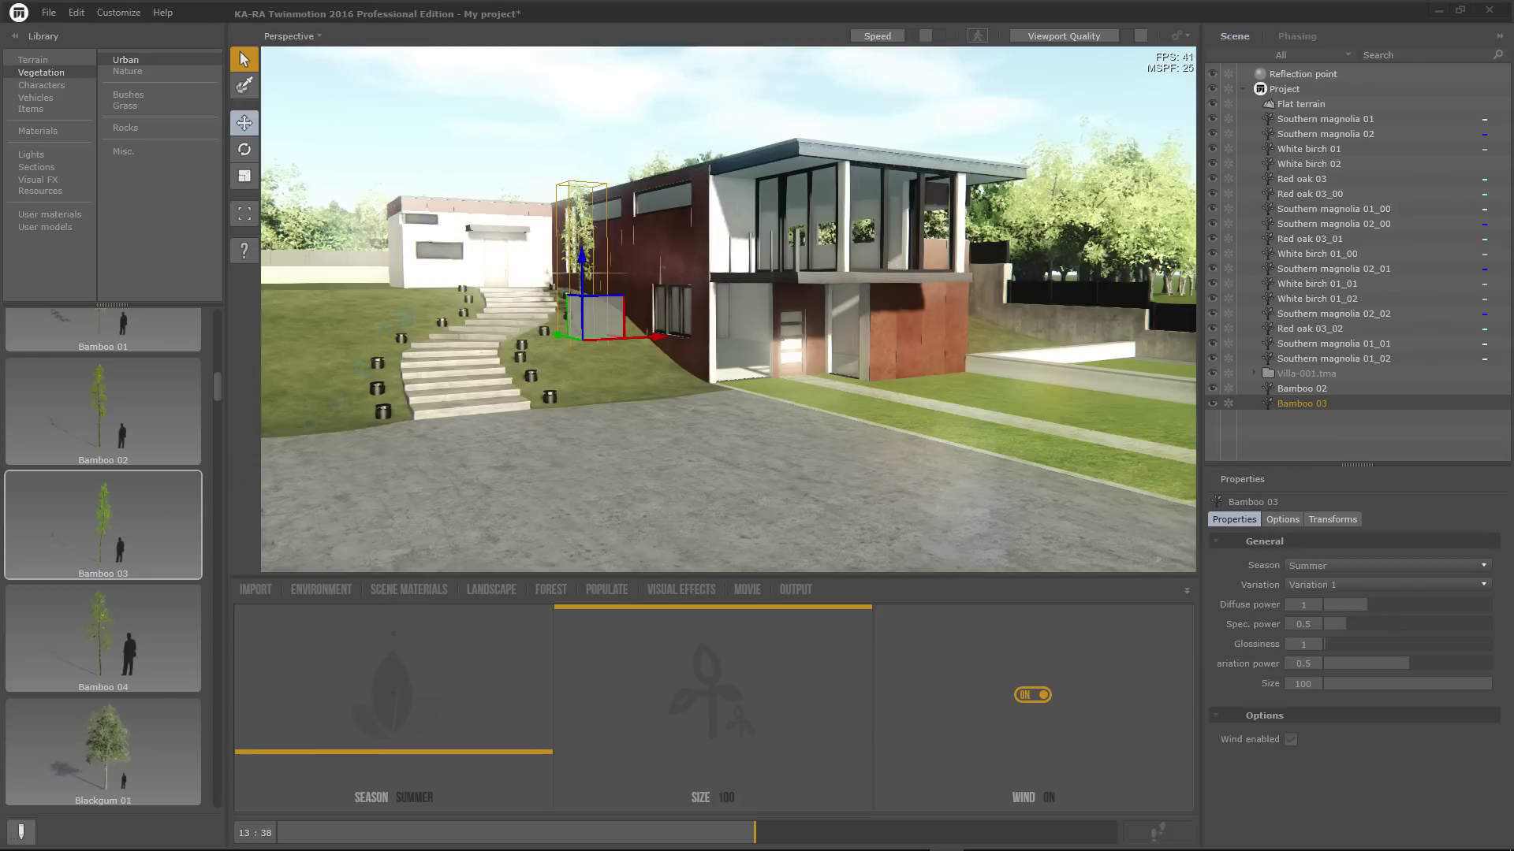
left_click_drag(103, 630, 342, 330)
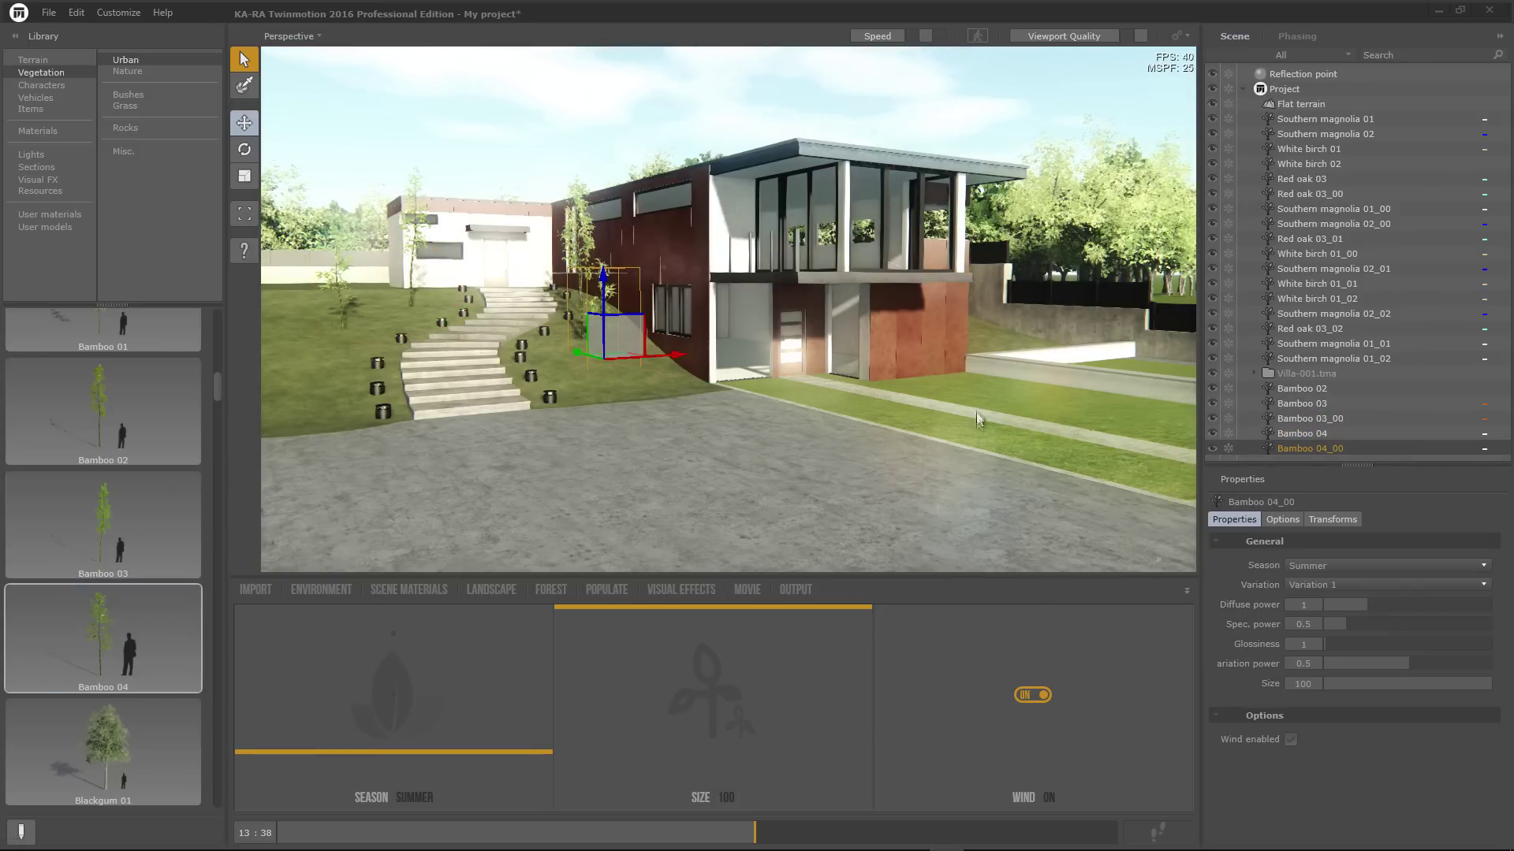
Place a White birch 02 at size 74 on the lawn beside the driveway, away from the villa's facade
left_click_drag(216, 390, 227, 804)
left_click(114, 760)
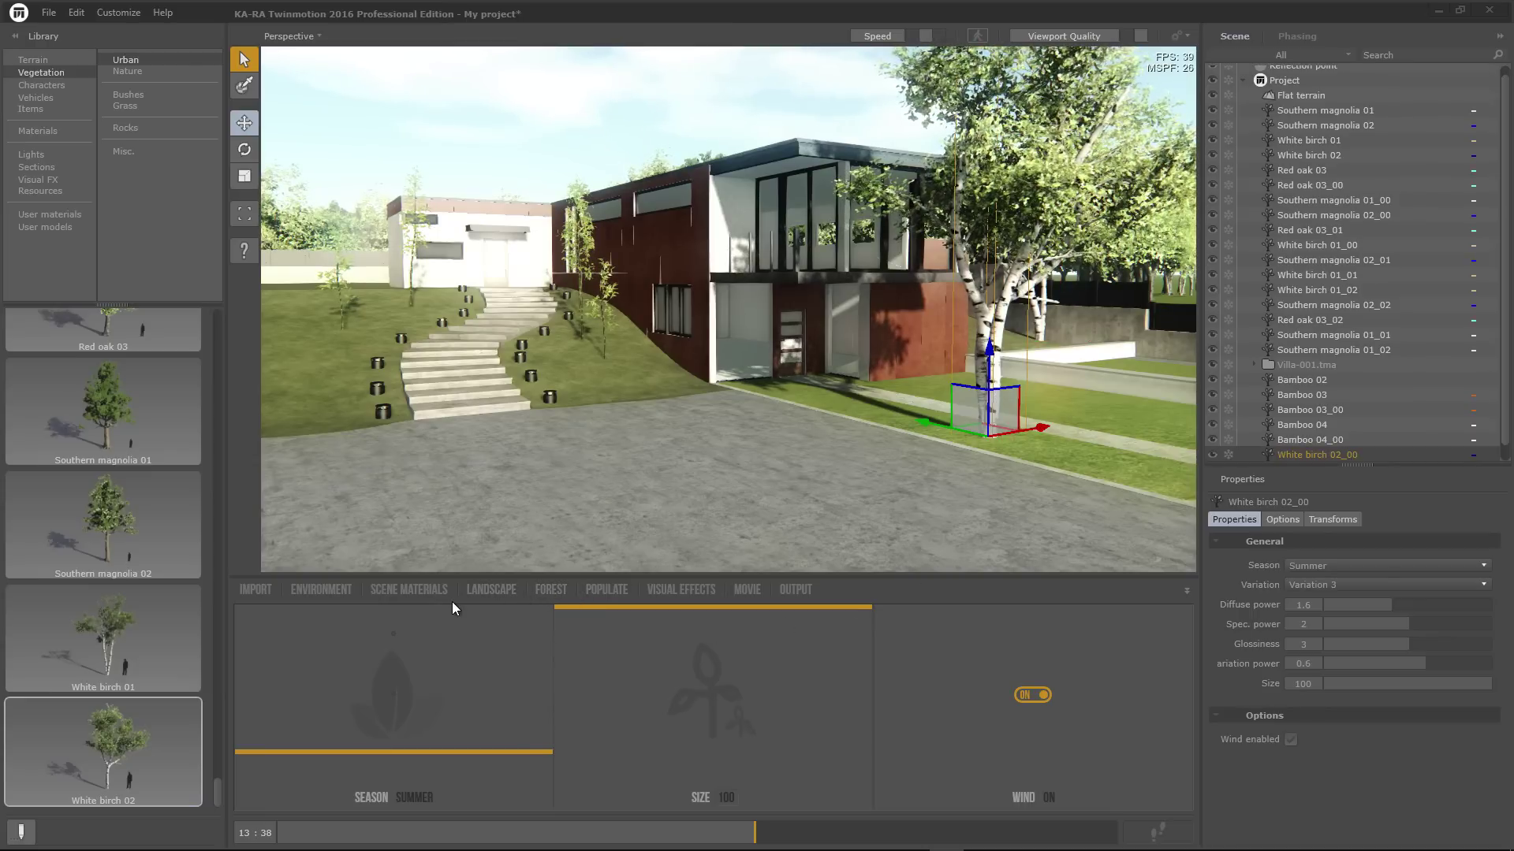
left_click_drag(757, 618, 749, 652)
left_click_drag(923, 423, 1051, 456)
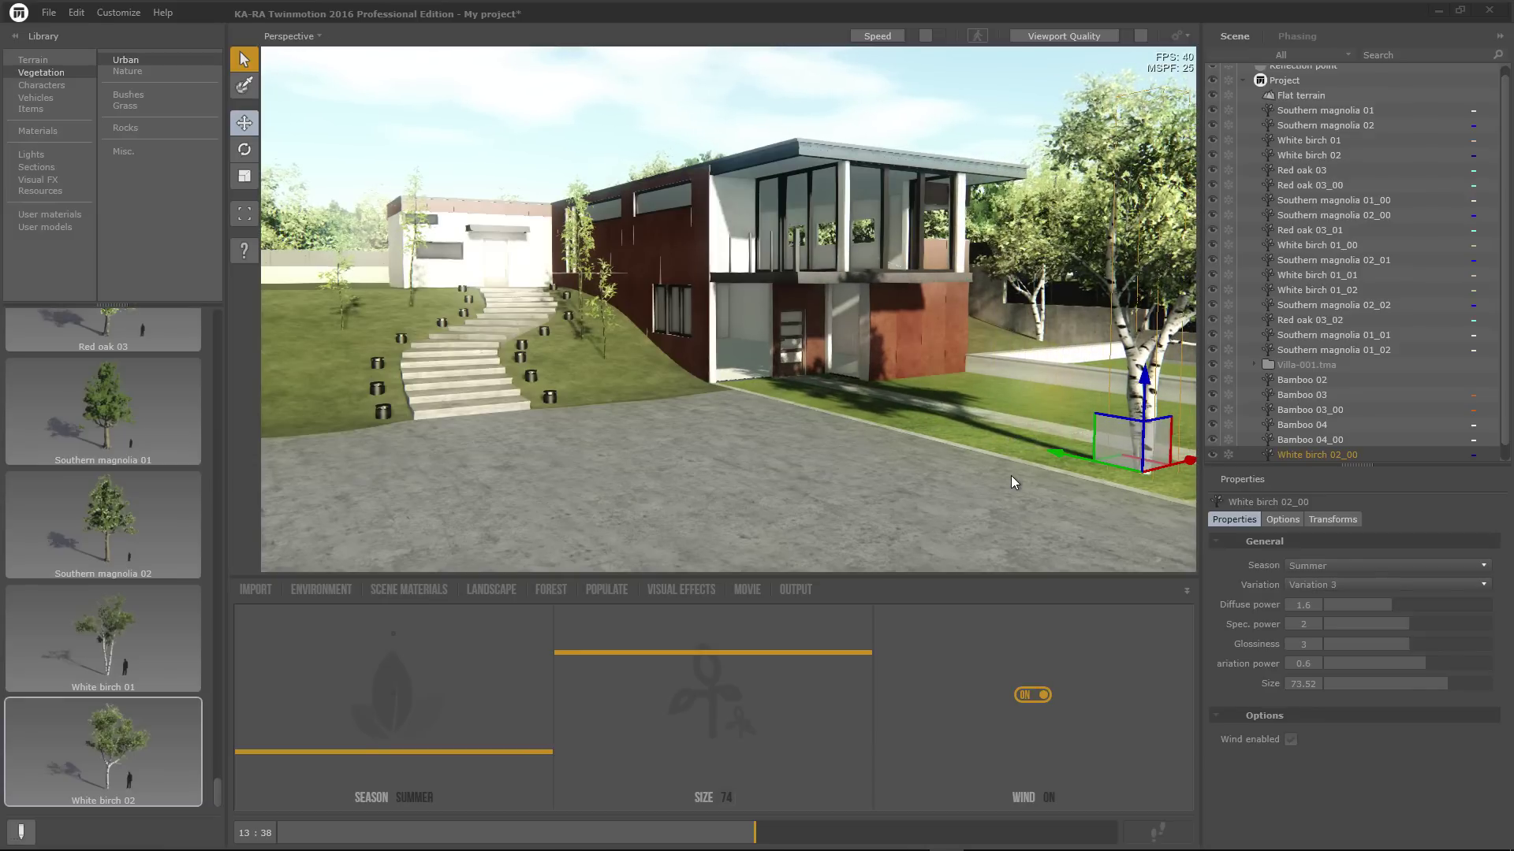
Place the Break 01 car from the vehicle library beside the villa, behind the birch on the lawn, and save the project
left_click(35, 98)
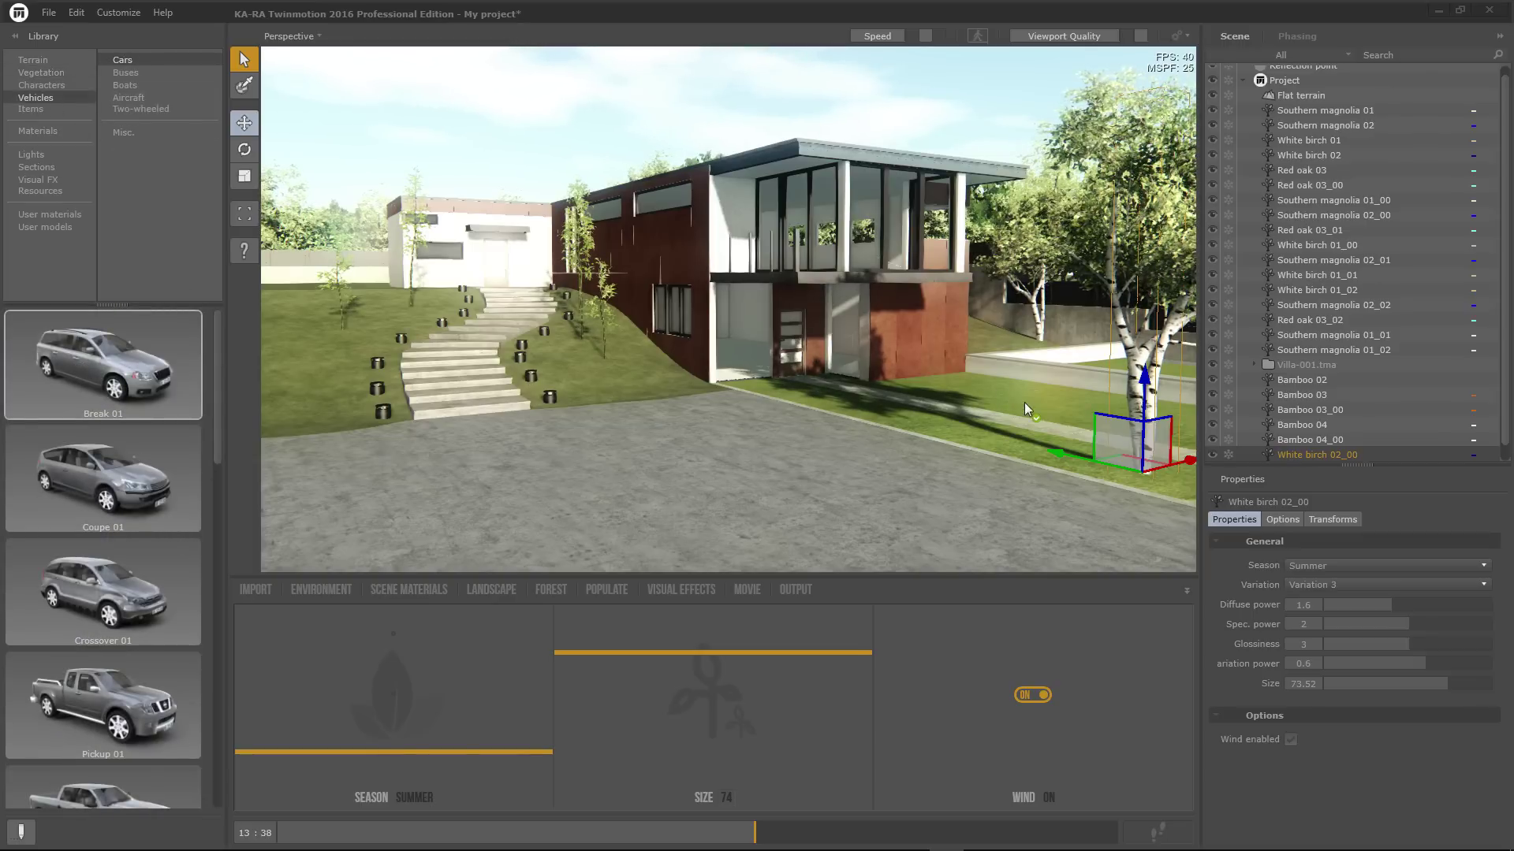
left_click_drag(1025, 409, 1025, 398)
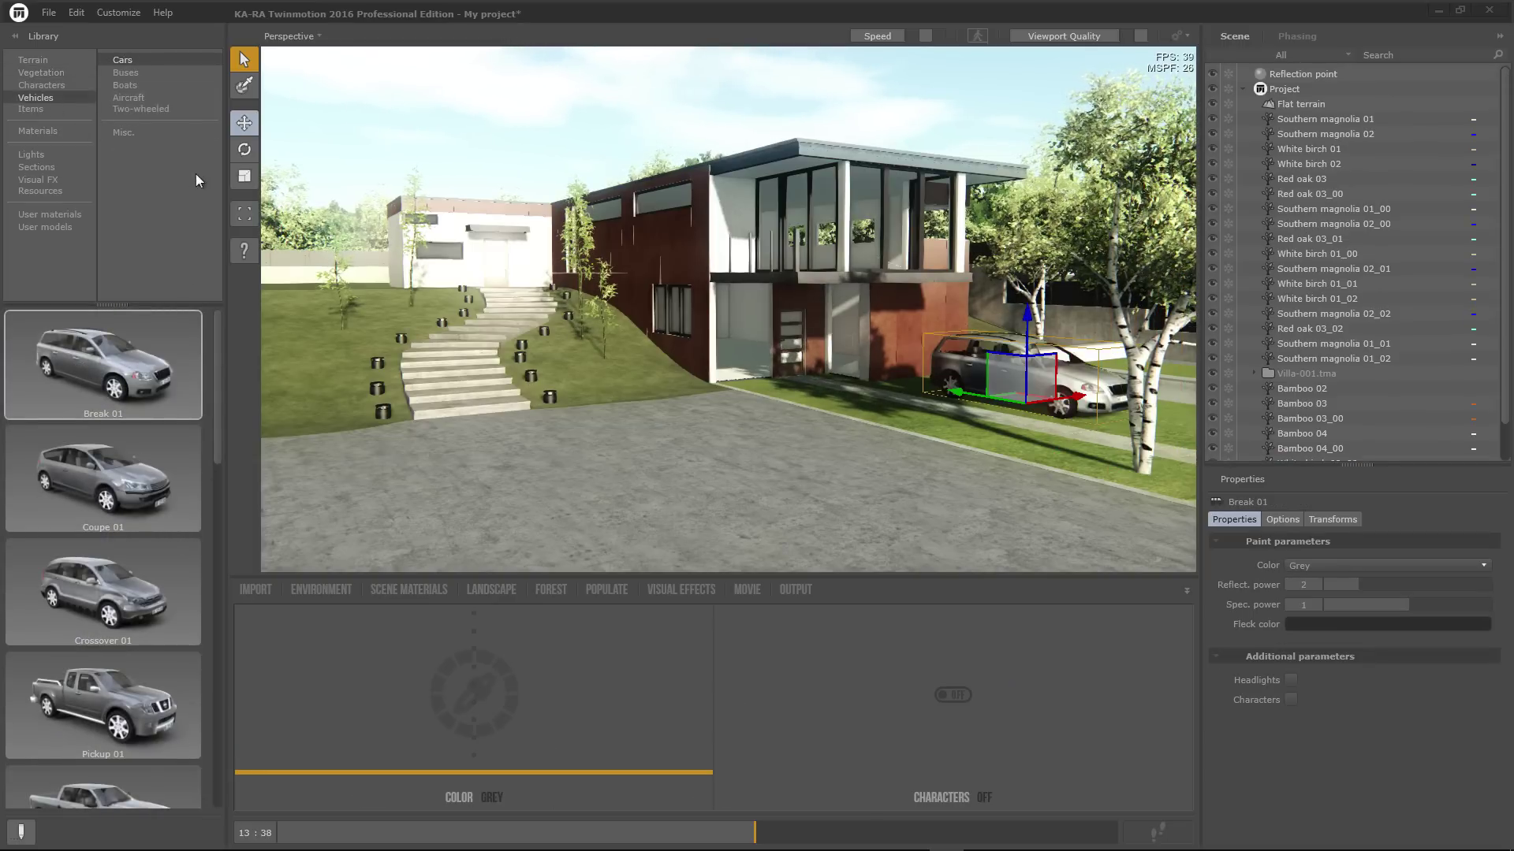
left_click(294, 141)
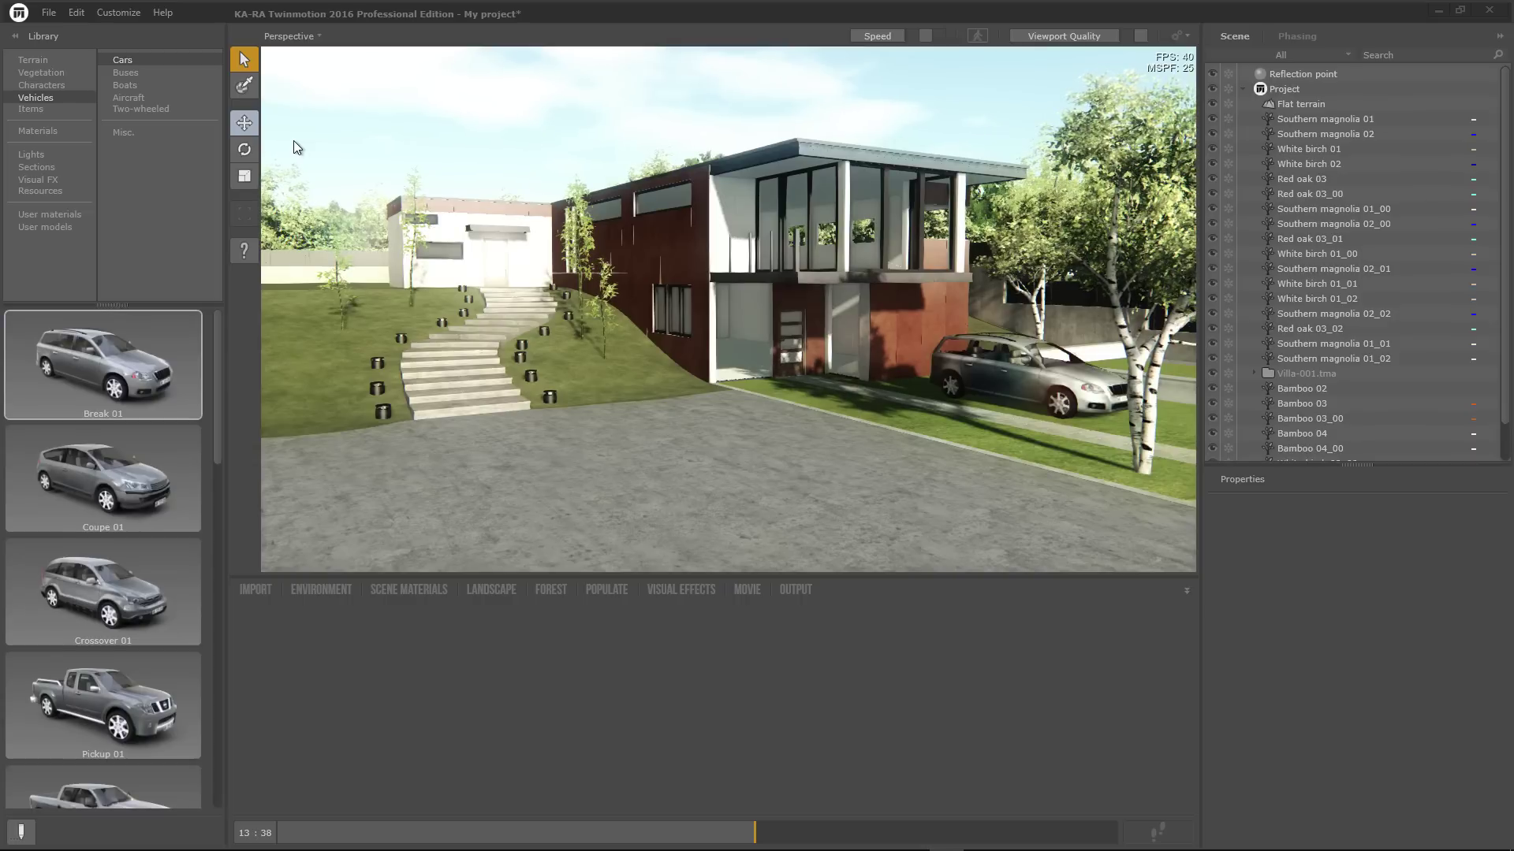
left_click(48, 14)
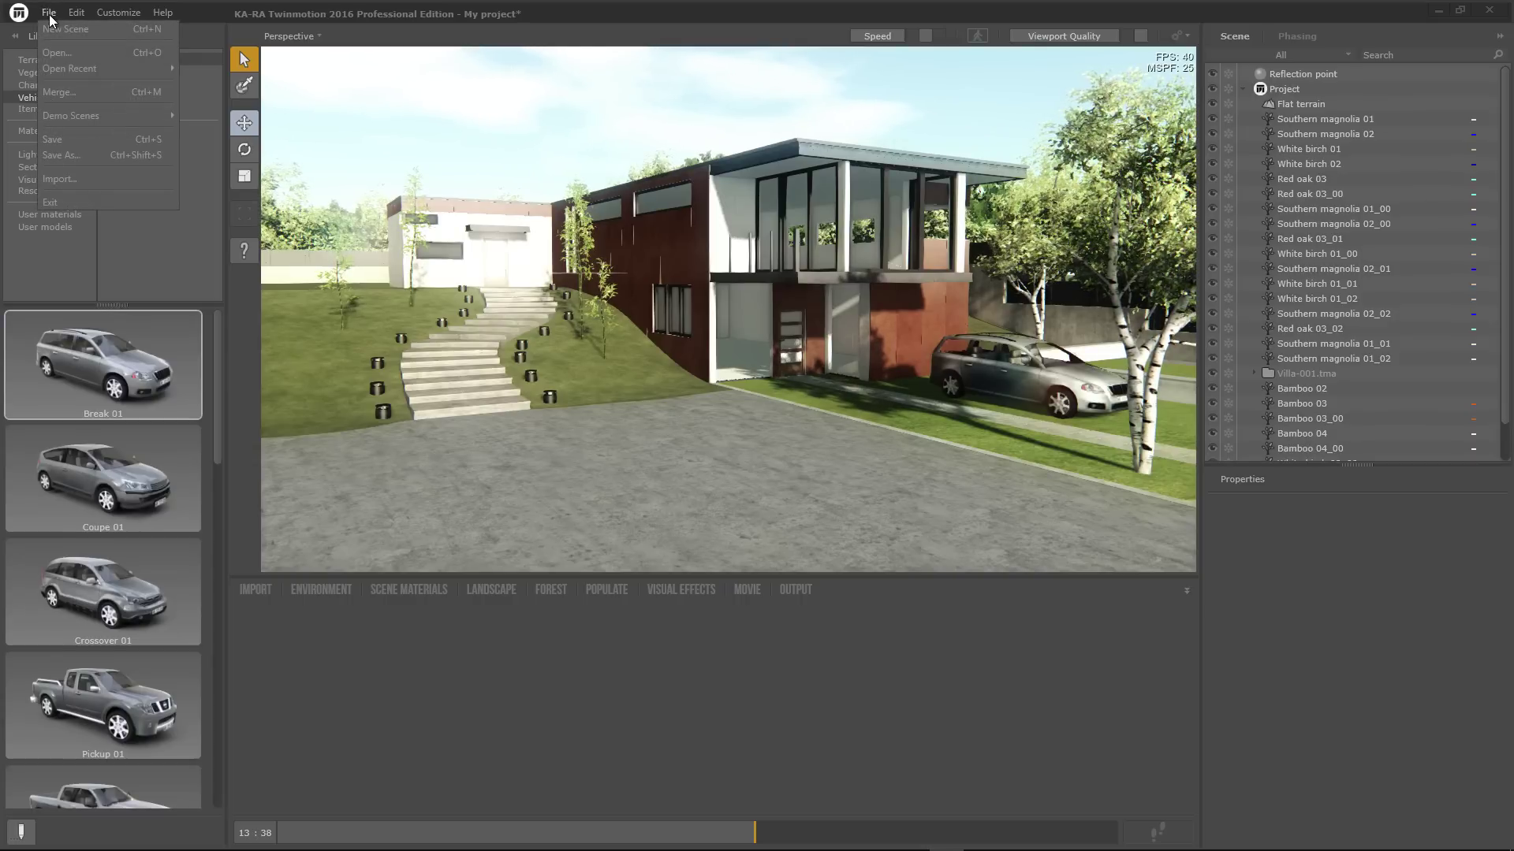
left_click(79, 140)
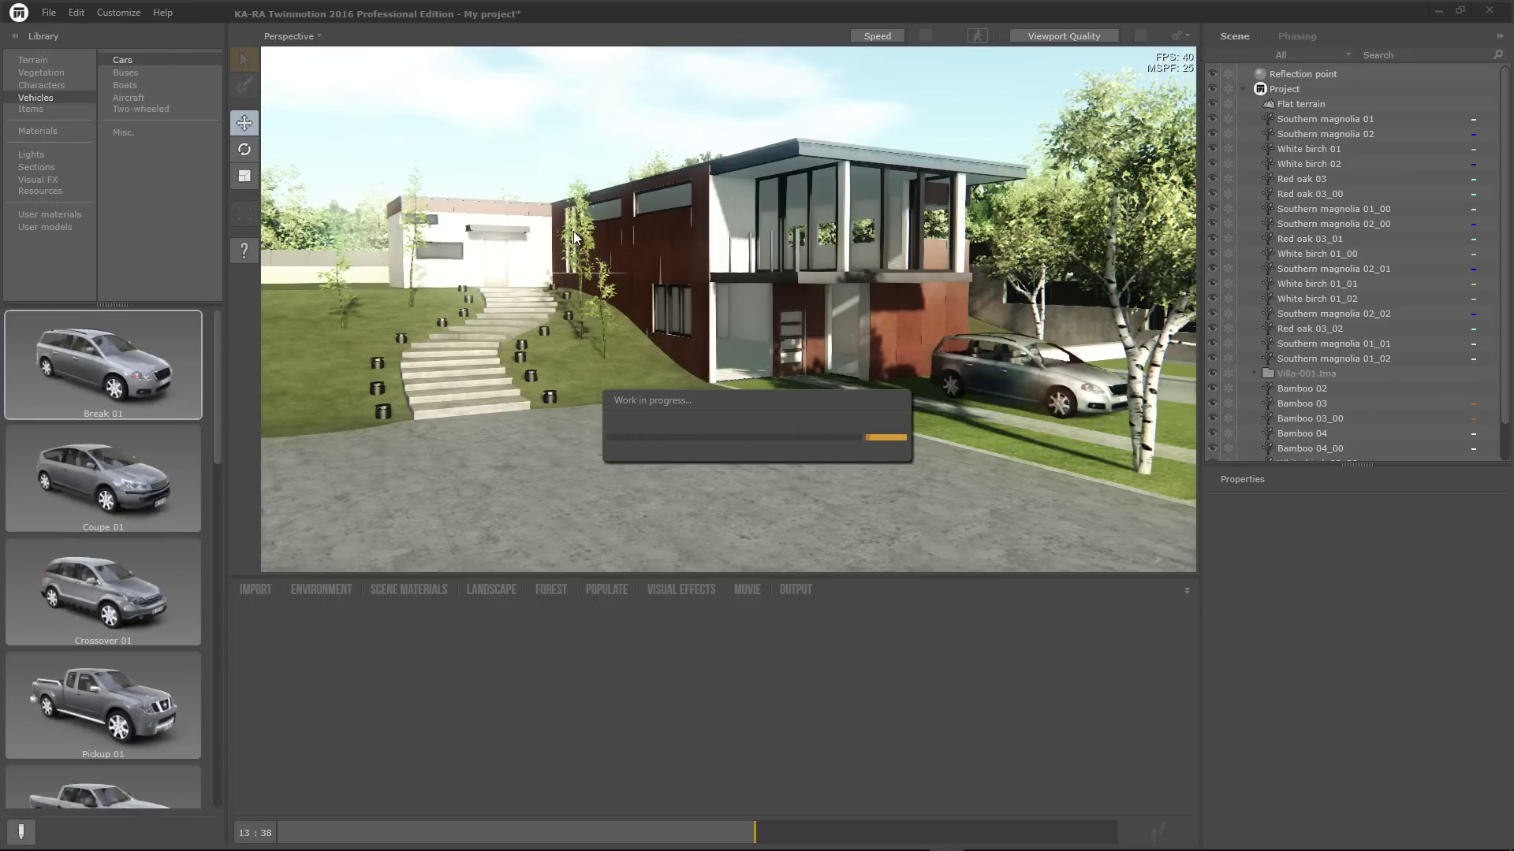
Switch to Artlantis and apply the Planking 02 wood shader to the villa's rust-coloured facade walls
mouse_move(885, 837)
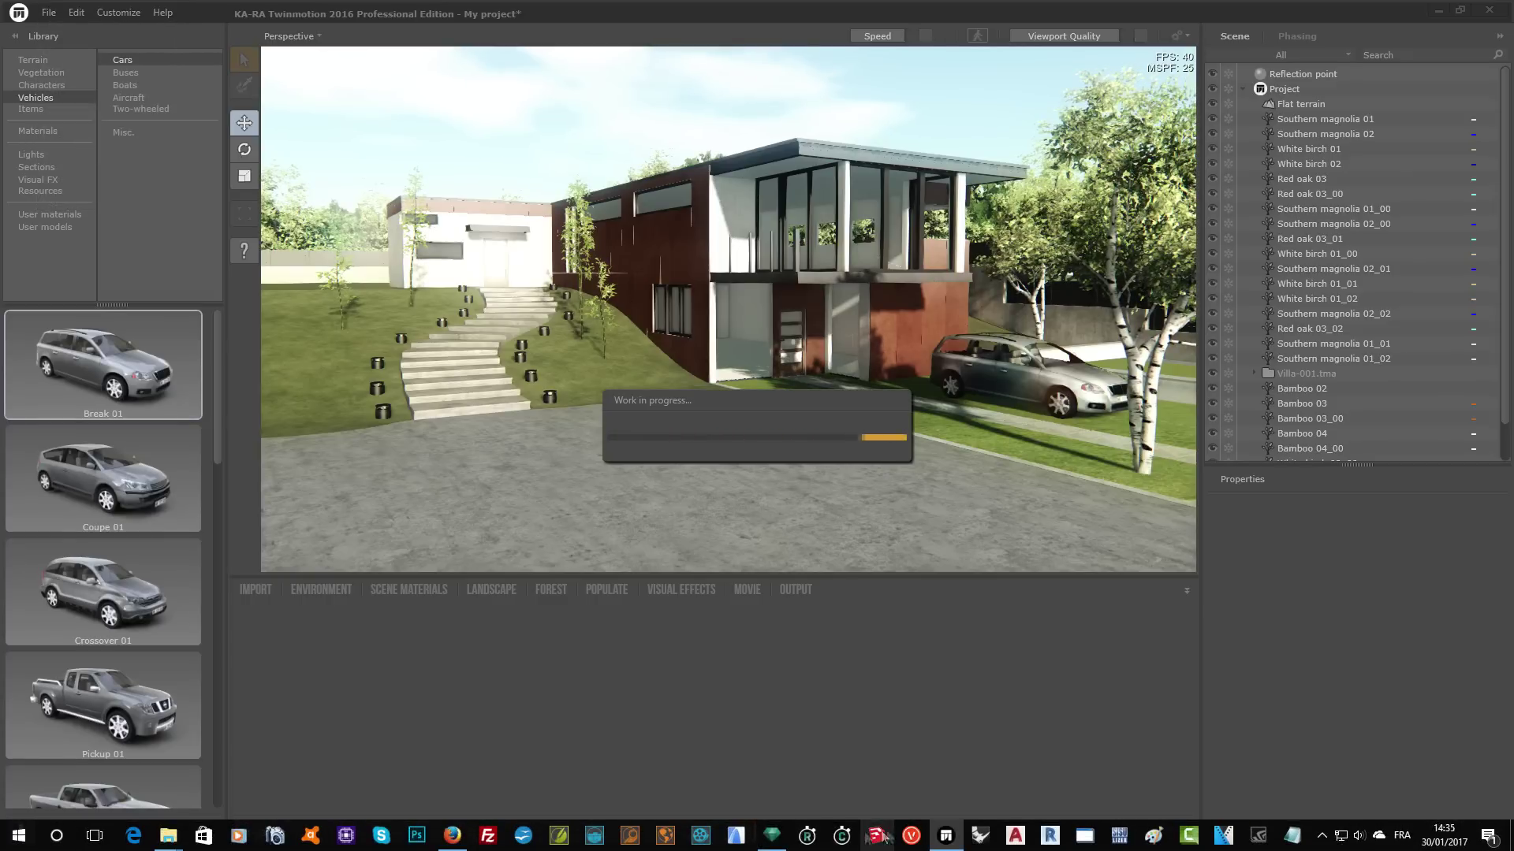
left_click(774, 838)
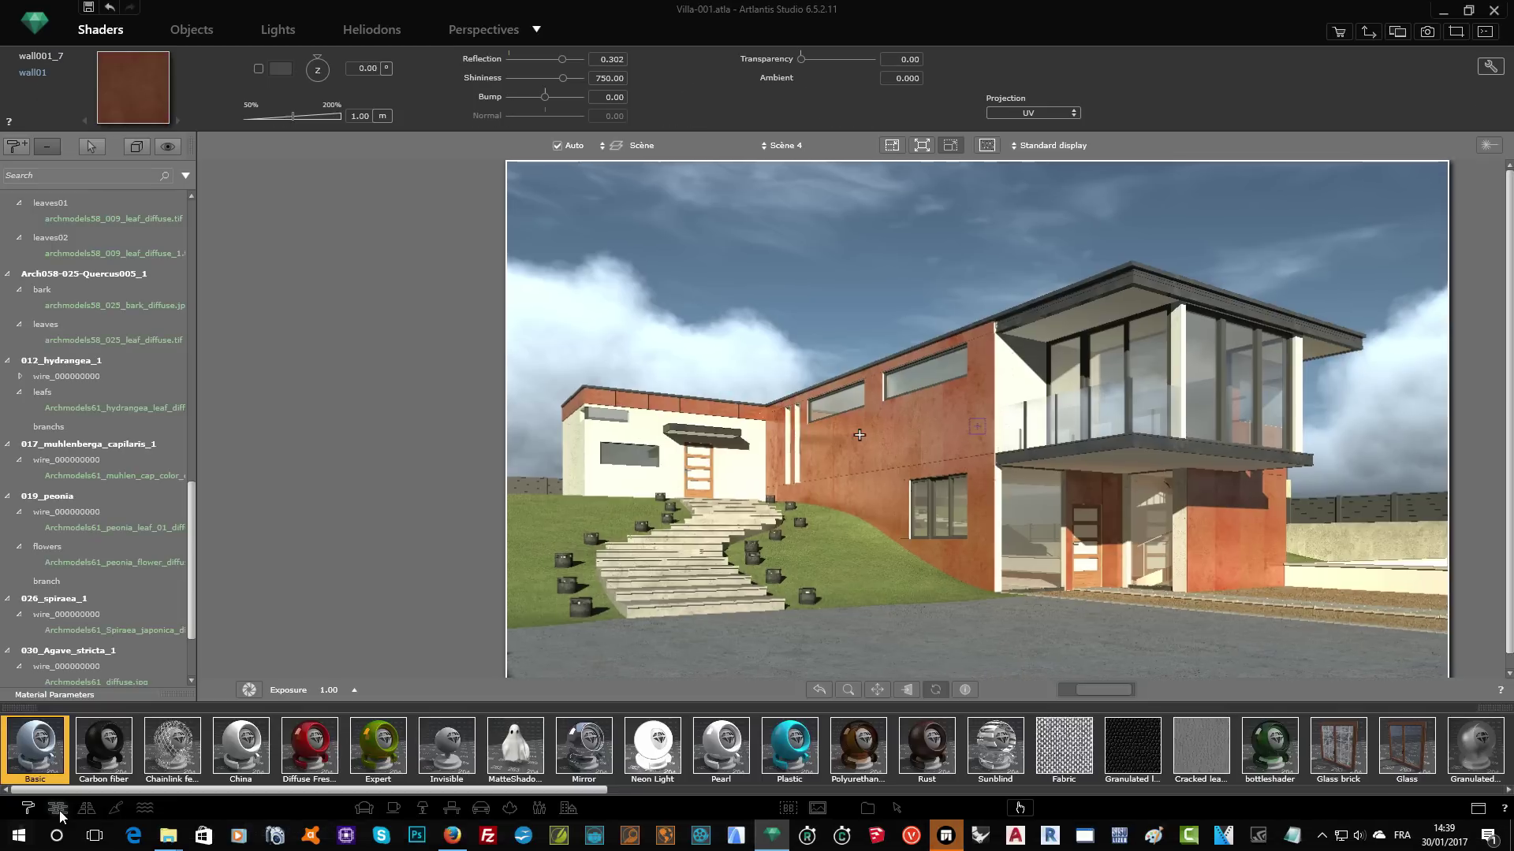
left_click(58, 808)
left_click(57, 808)
left_click(90, 724)
left_click_drag(860, 745, 925, 435)
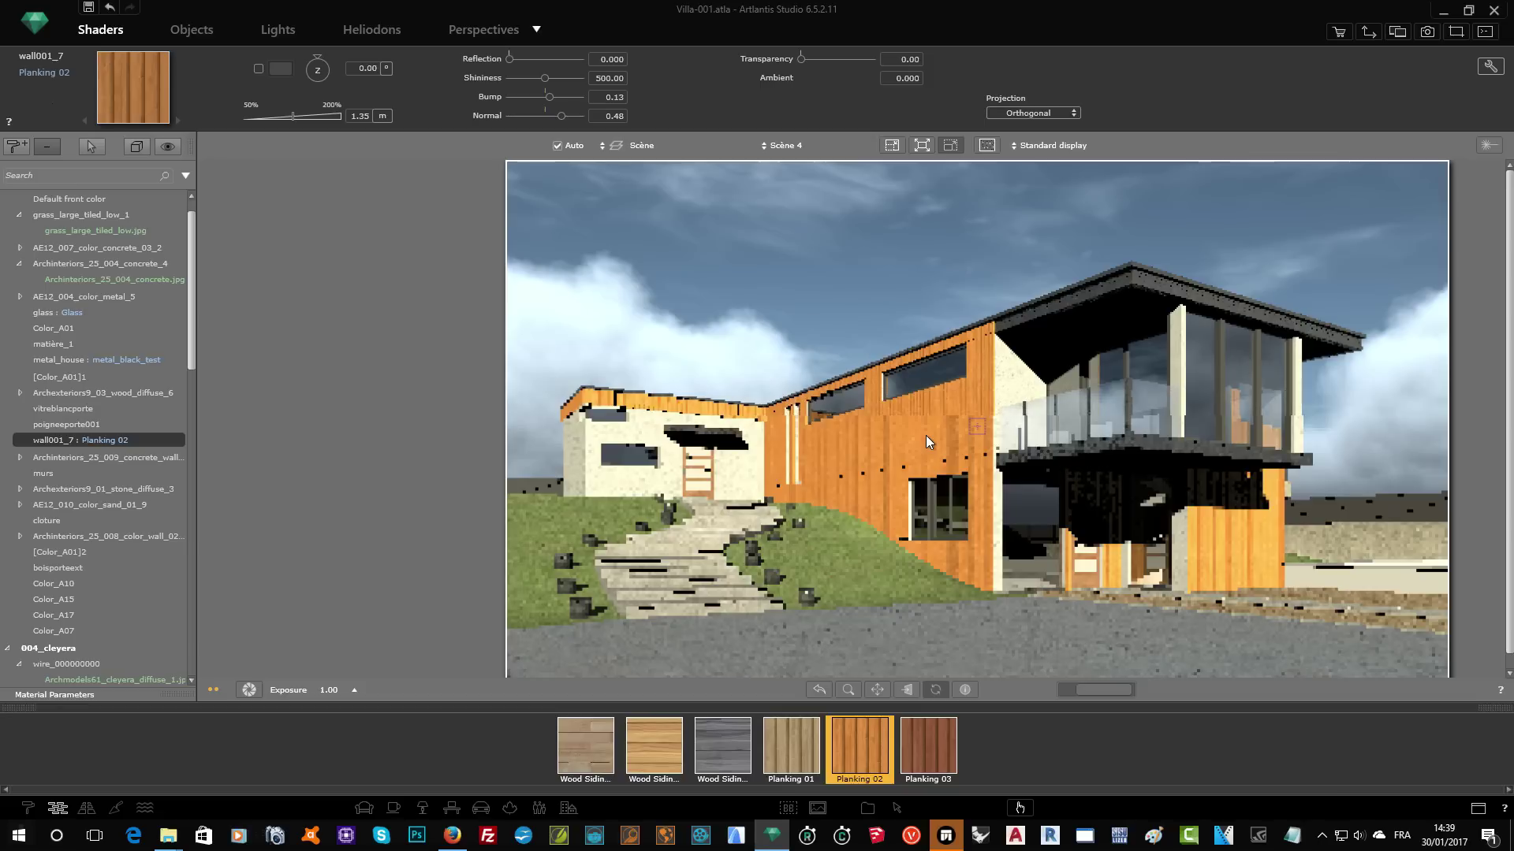
Place a white car from the vehicle objects on the driveway in front of the villa
left_click(482, 810)
left_click_drag(1133, 745, 1041, 584)
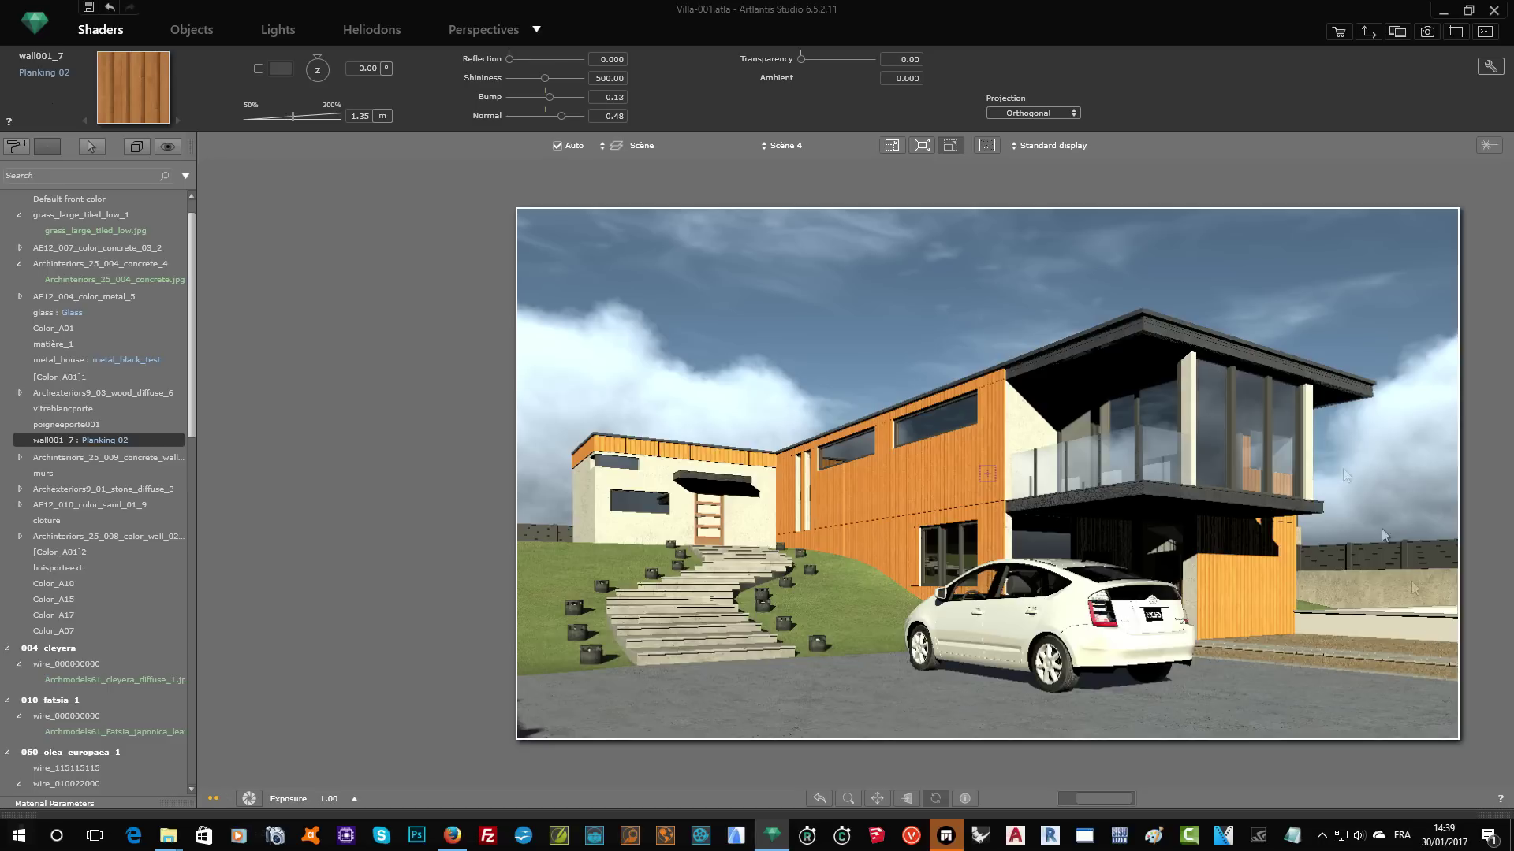
Save the scene as a Twinmotion document, replacing the existing Villa-001.tma in the 001-ATL-TM folder
left_click(34, 30)
mouse_move(93, 146)
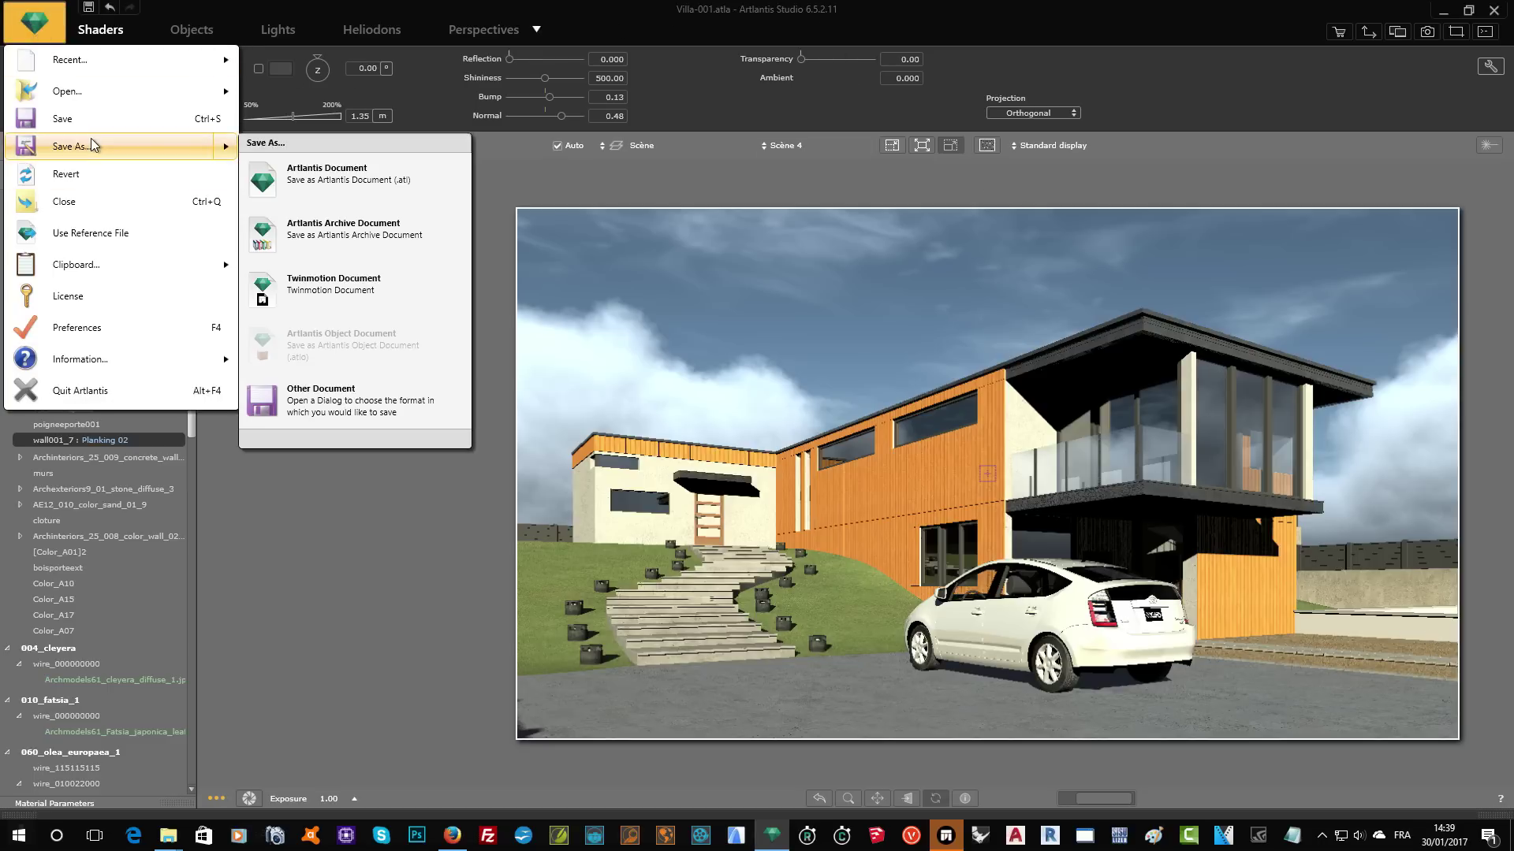
left_click(348, 288)
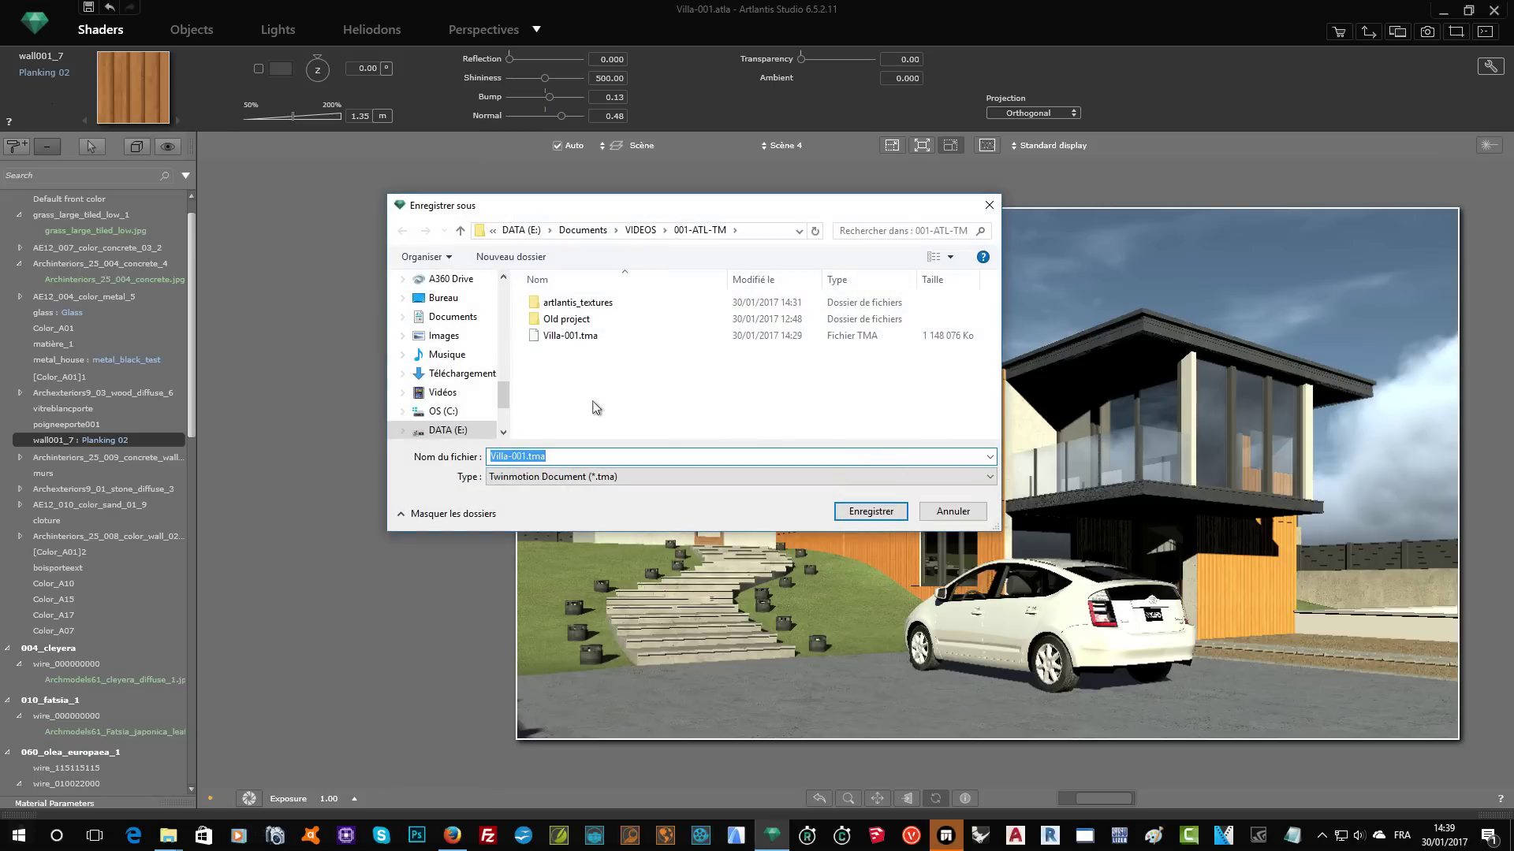
left_click(583, 339)
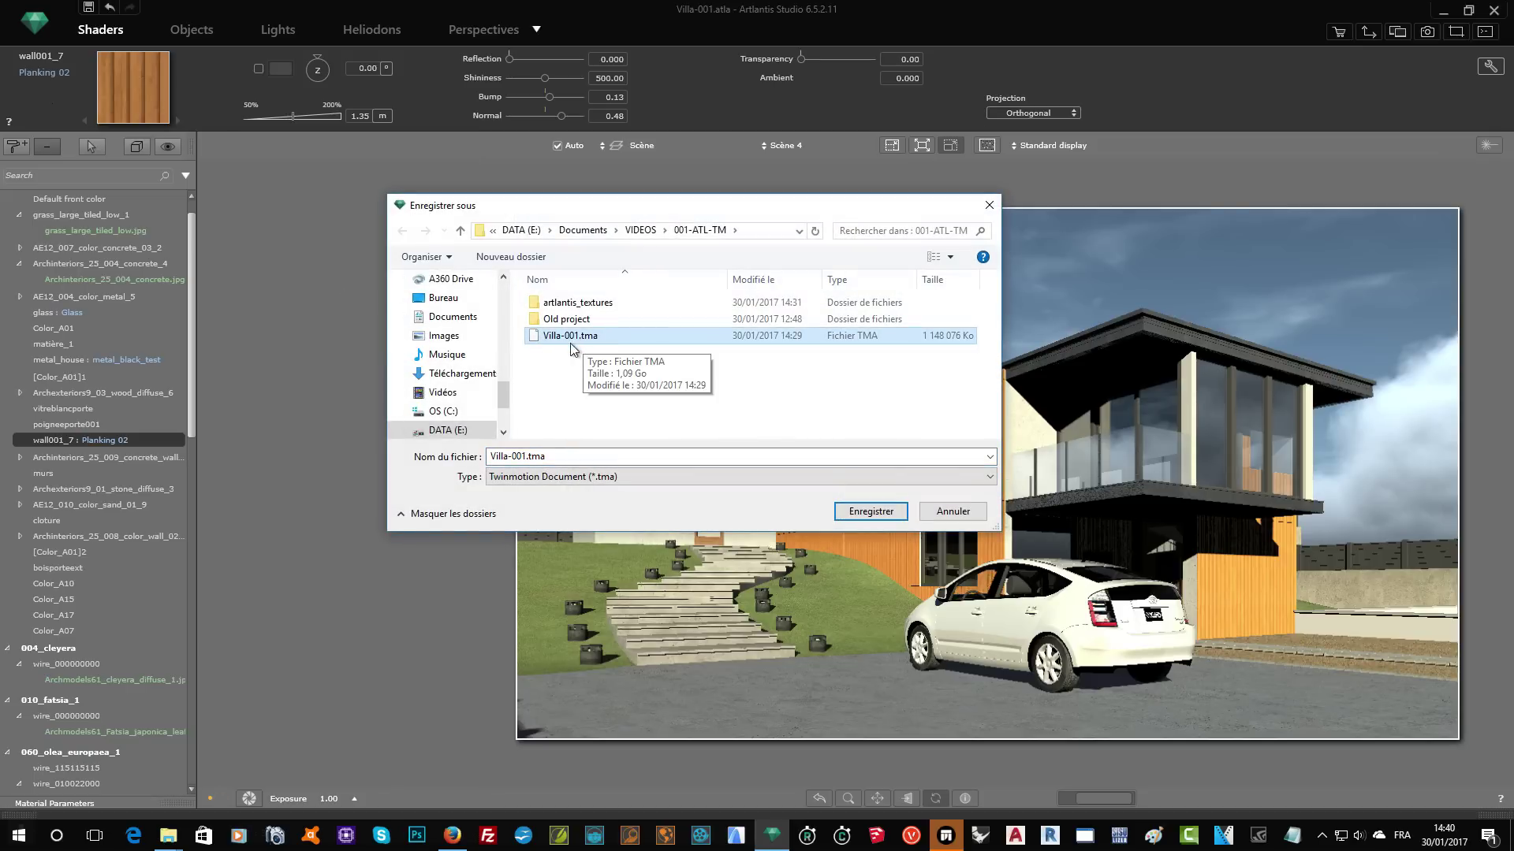
left_click(868, 512)
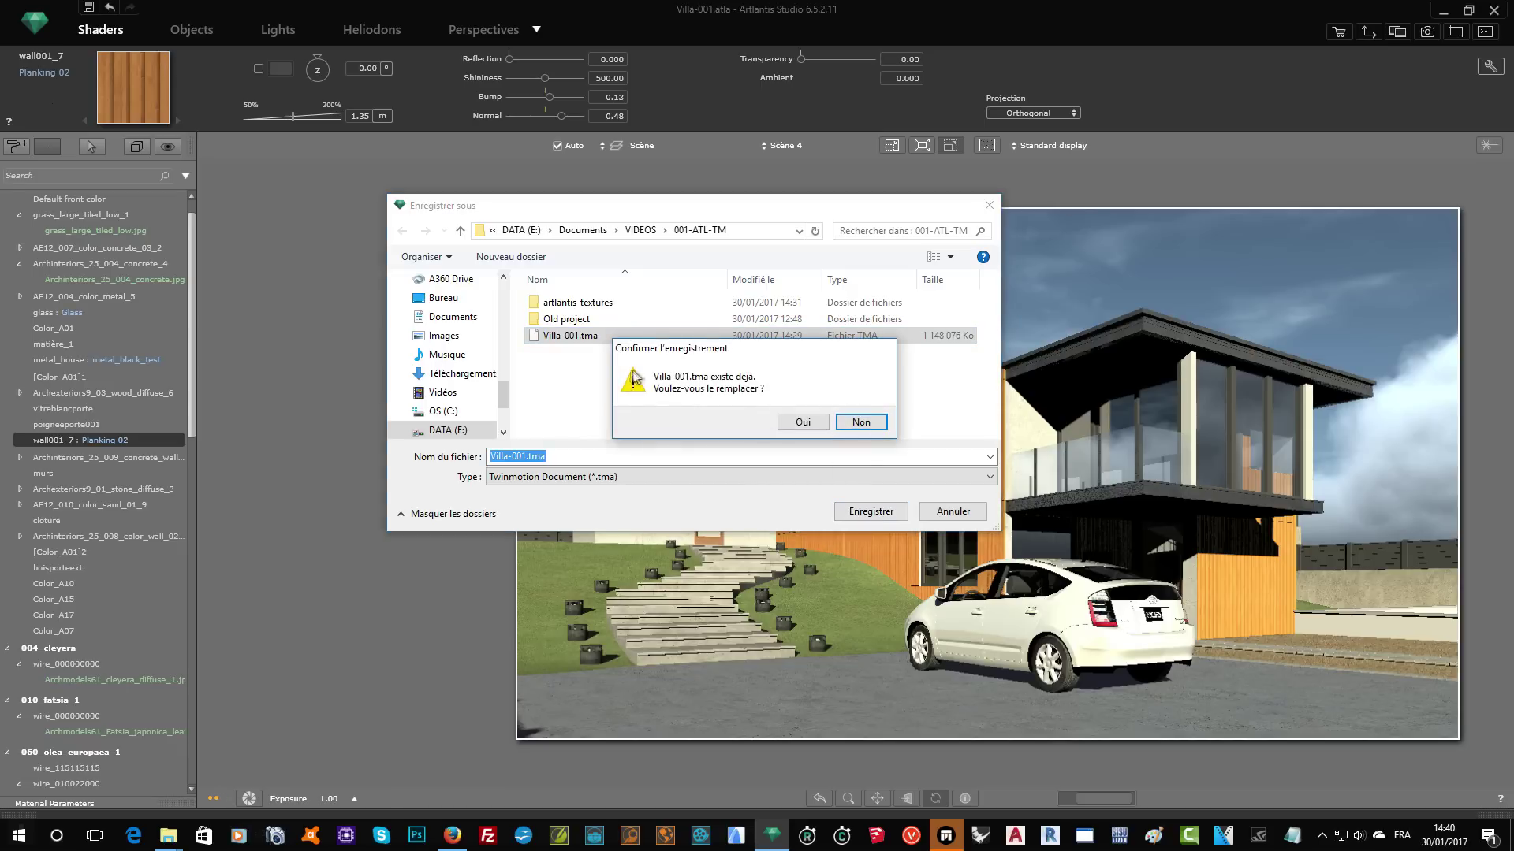
left_click(803, 421)
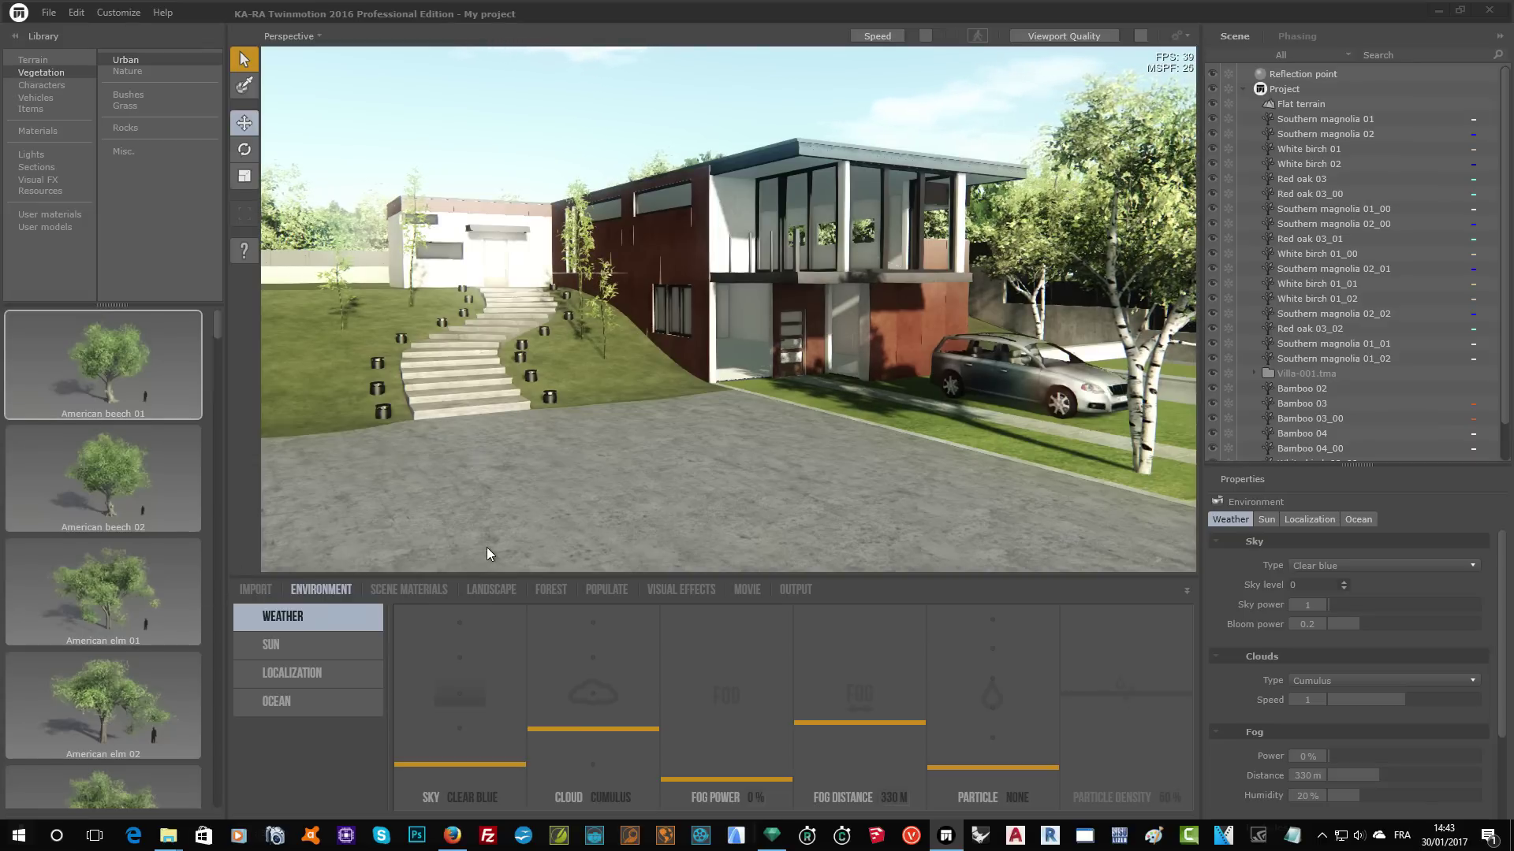
In Twinmotion, reload the imported Villa-001.tma model to bring in the updated export
left_click(256, 591)
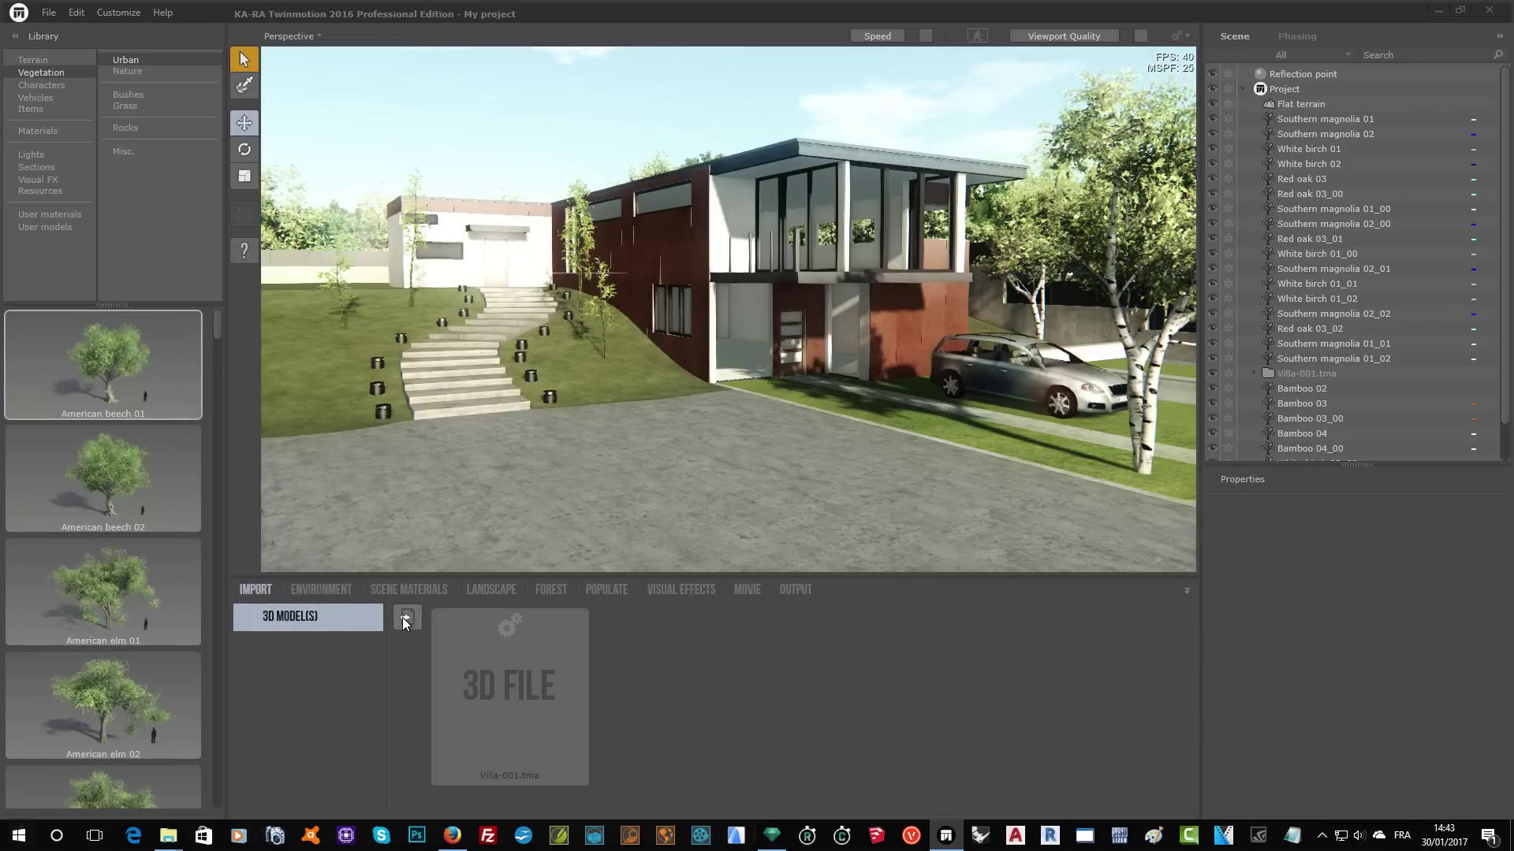
right_click(516, 682)
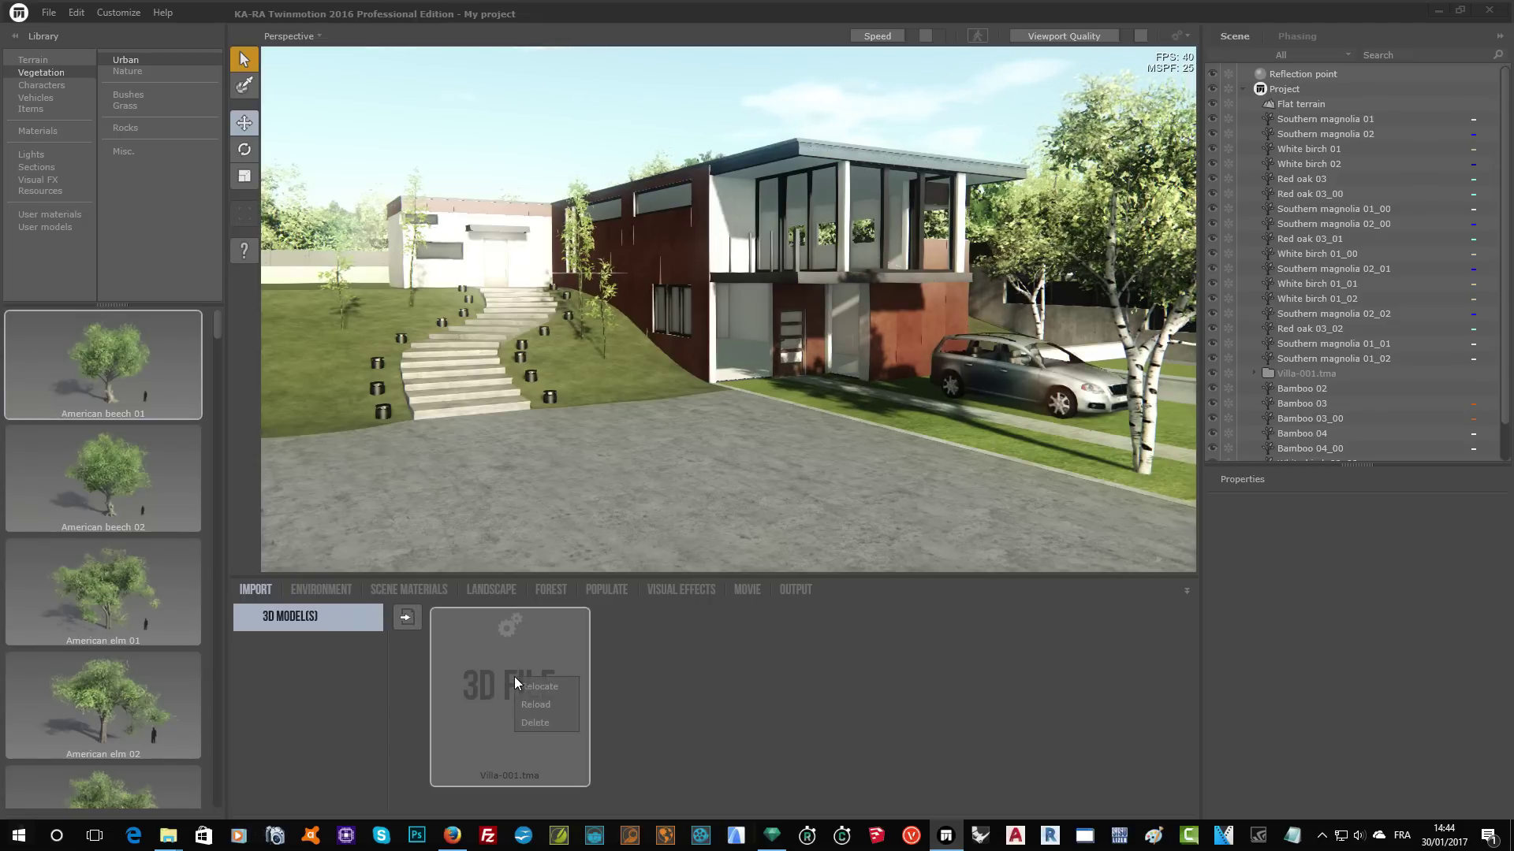
left_click(552, 705)
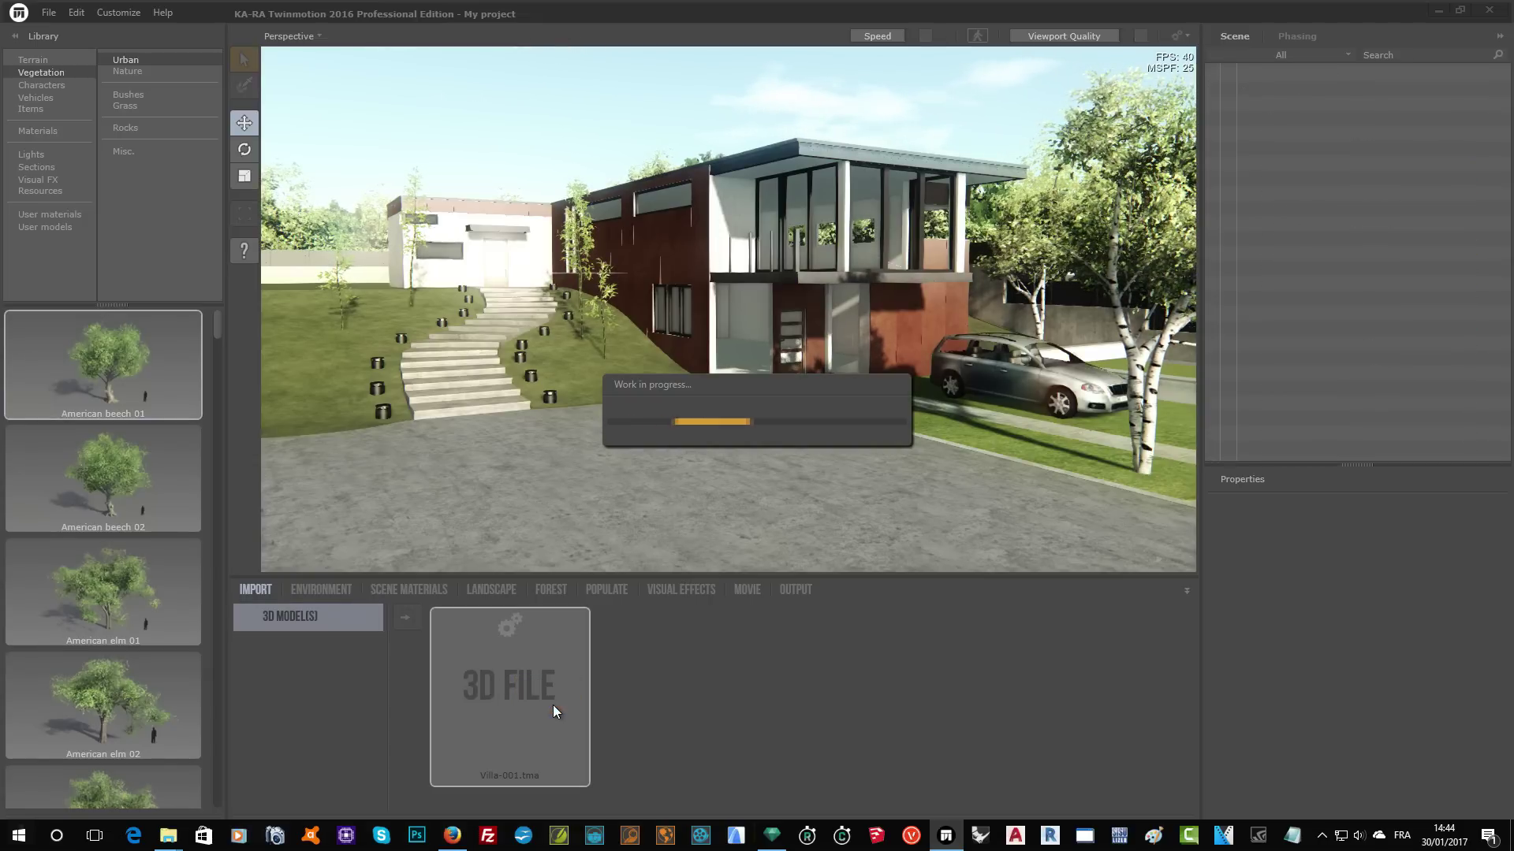